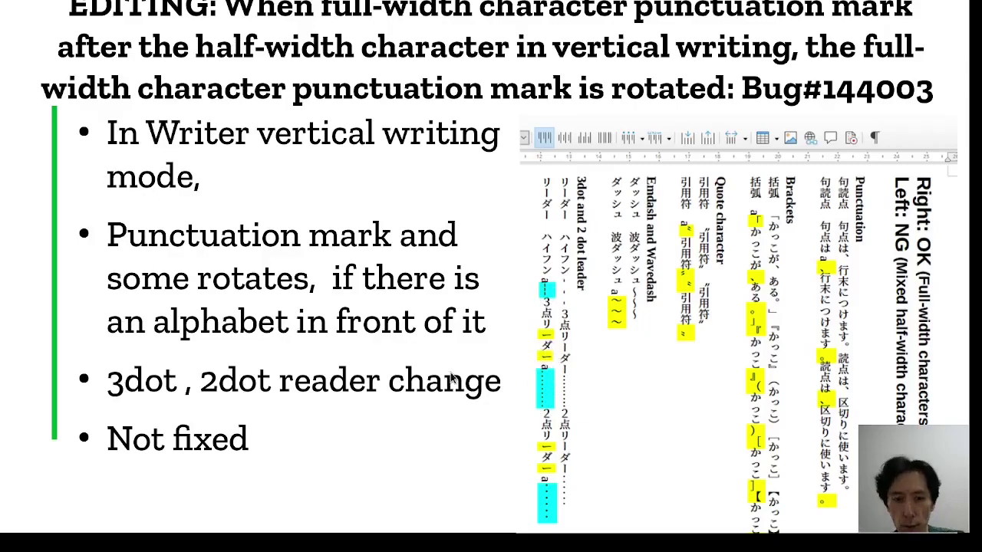
- Switch from the slides to the LibreOffice Writer demo document and check the program's version information
{"action": "key", "text": "Right"}
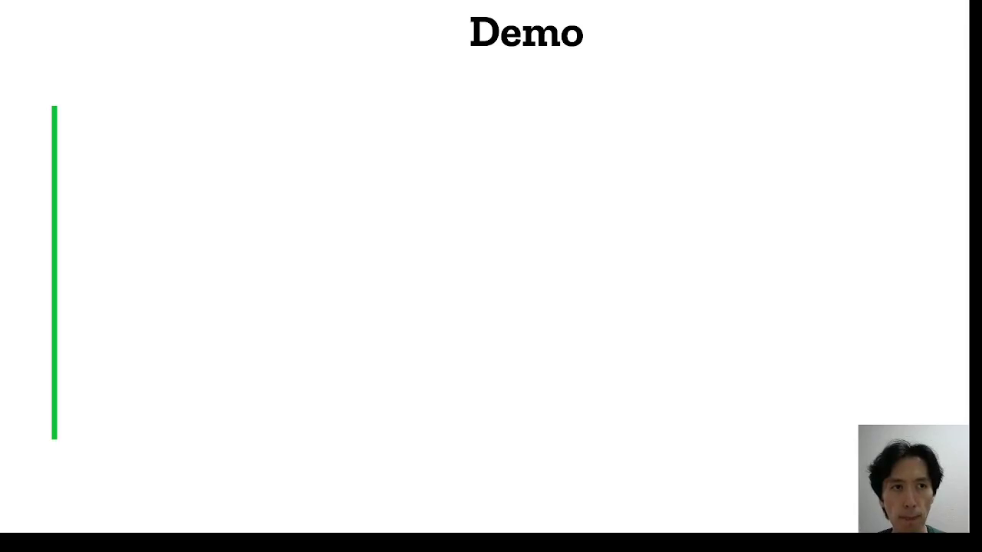
{"action": "key", "text": "alt+Tab"}
{"action": "left_click", "coordinate": [283, 39]}
{"action": "left_click", "coordinate": [342, 216]}
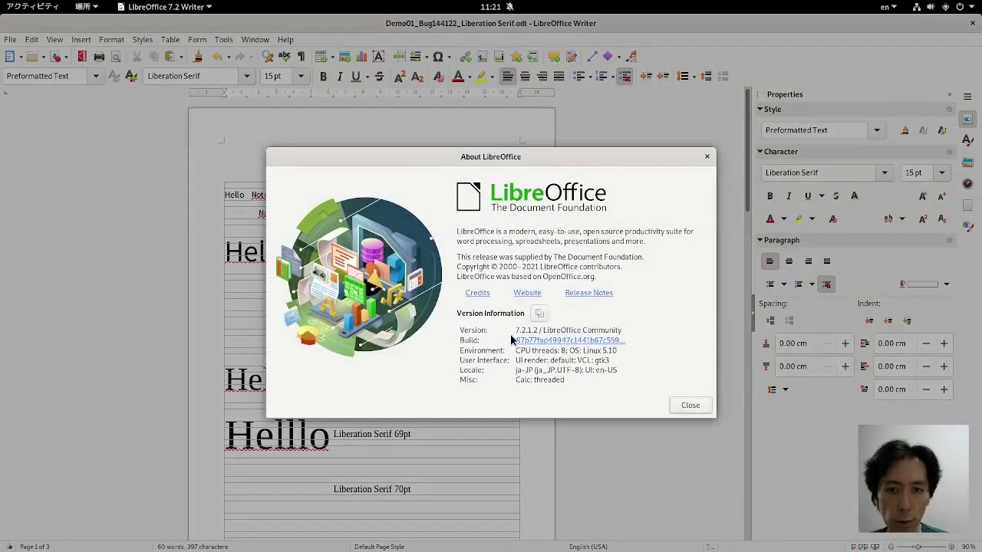
{"action": "left_click", "coordinate": [685, 409]}
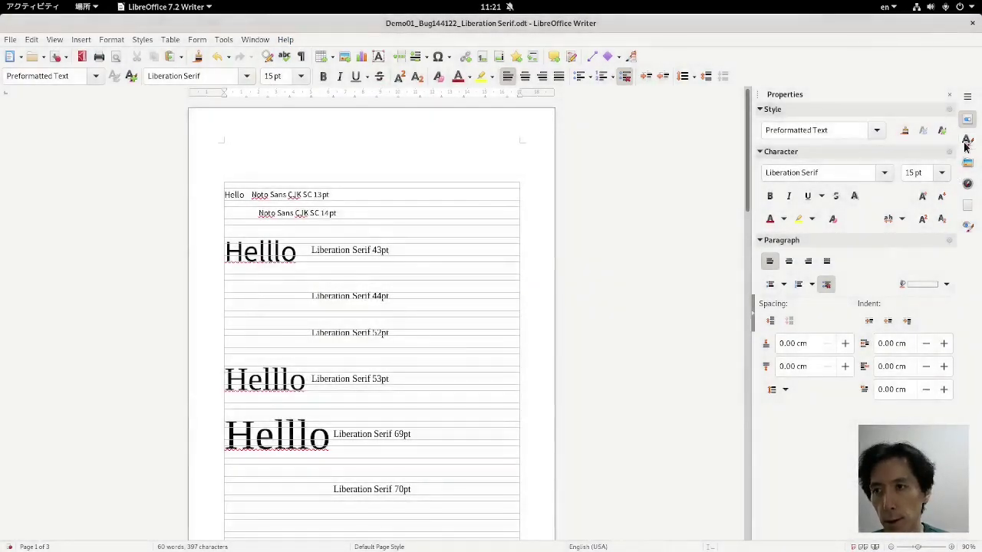
- Examine the text grid settings of the Default Page Style and accept them without changing anything
{"action": "key", "text": "F11"}
{"action": "right_click", "coordinate": [836, 138]}
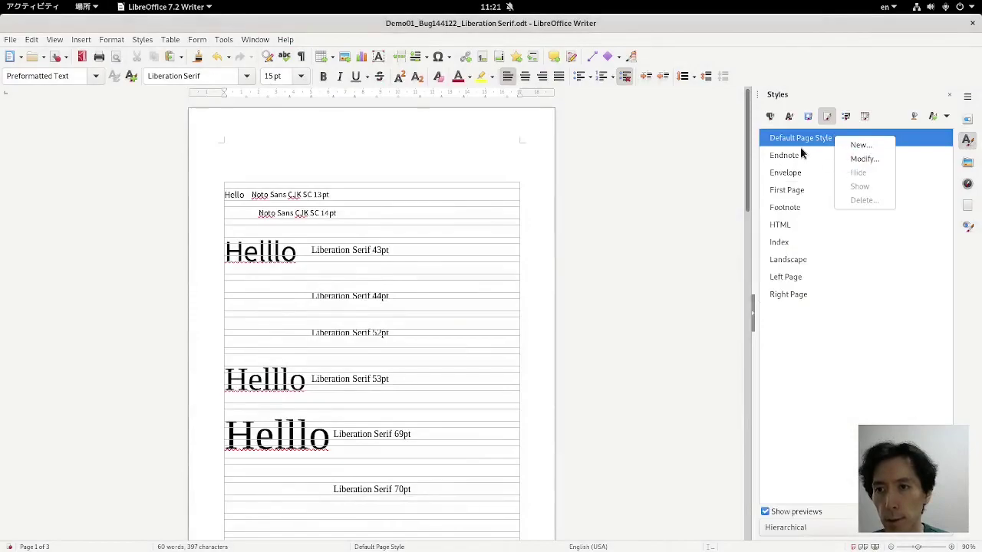
{"action": "key", "text": "Escape"}
{"action": "right_click", "coordinate": [827, 137]}
{"action": "left_click", "coordinate": [839, 160]}
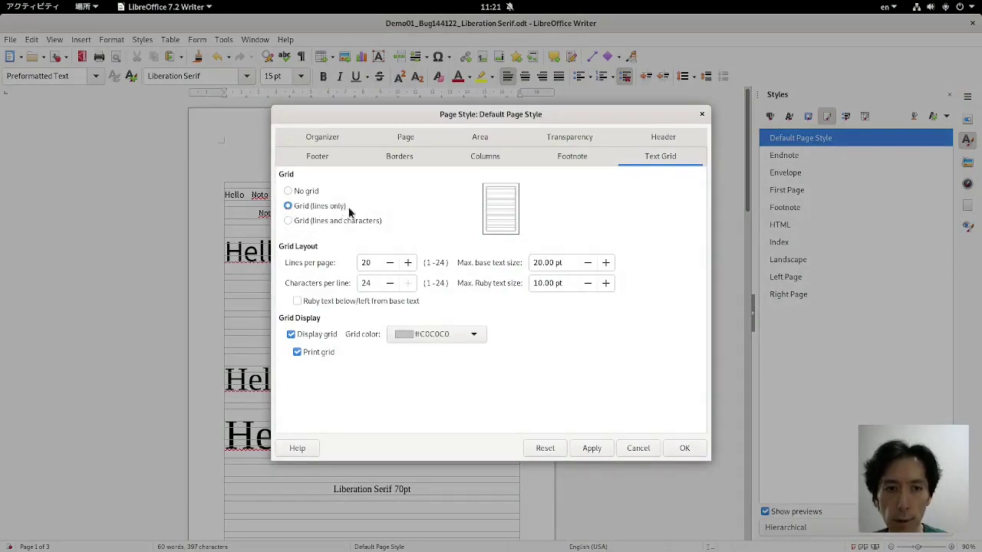
{"action": "left_click", "coordinate": [681, 448]}
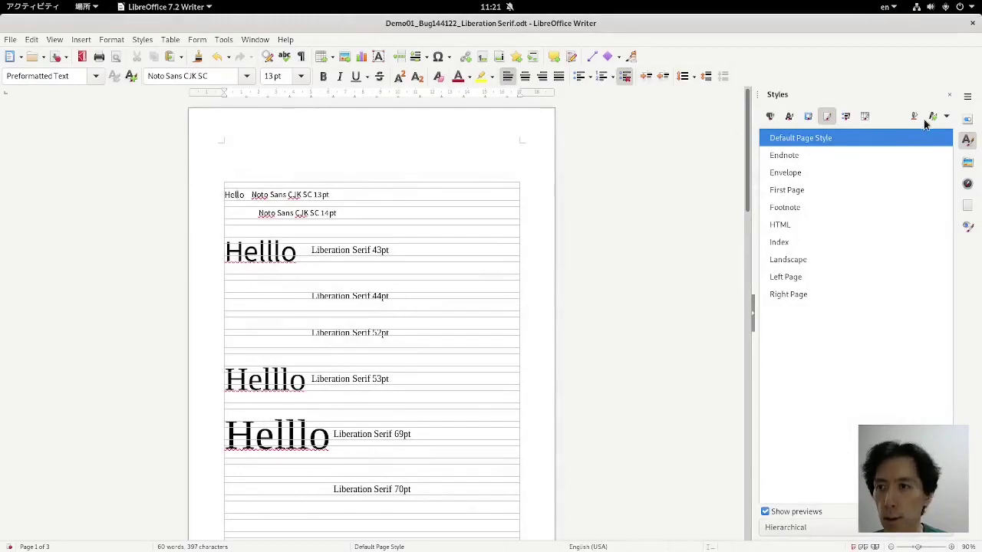
- Set the font size of the invisible word on the second line to 13 pt, and raise it to 14 pt
{"action": "left_click", "coordinate": [967, 120]}
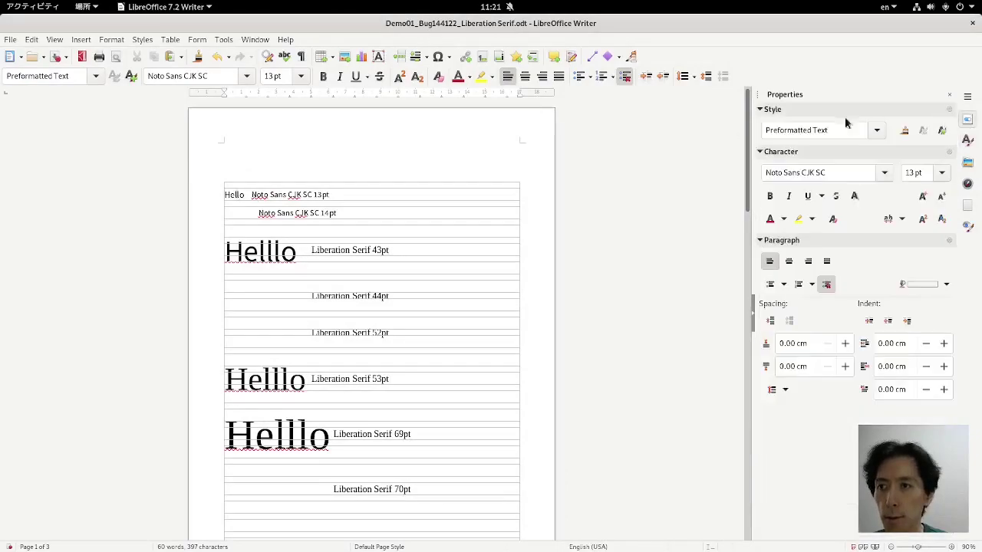
{"action": "double_click", "coordinate": [234, 195]}
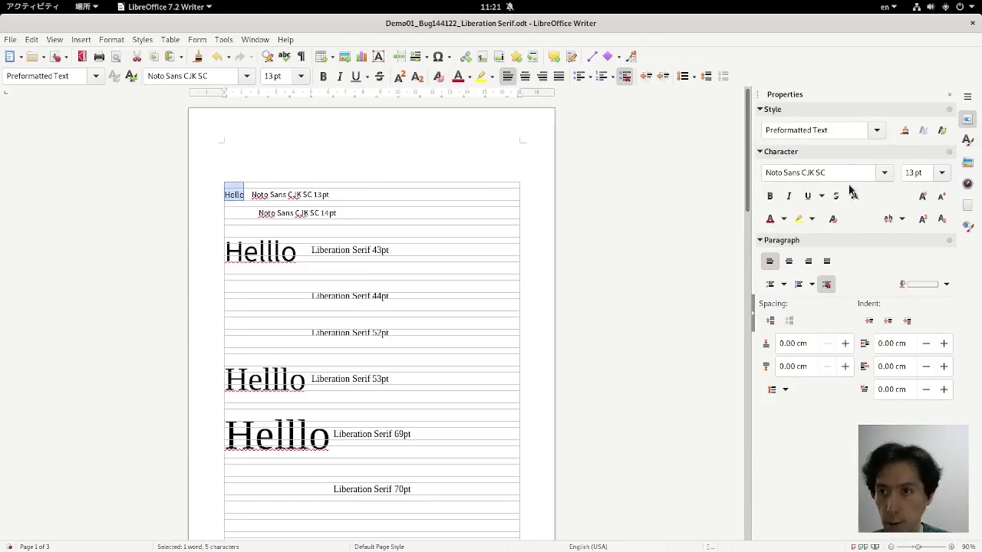
{"action": "double_click", "coordinate": [238, 214]}
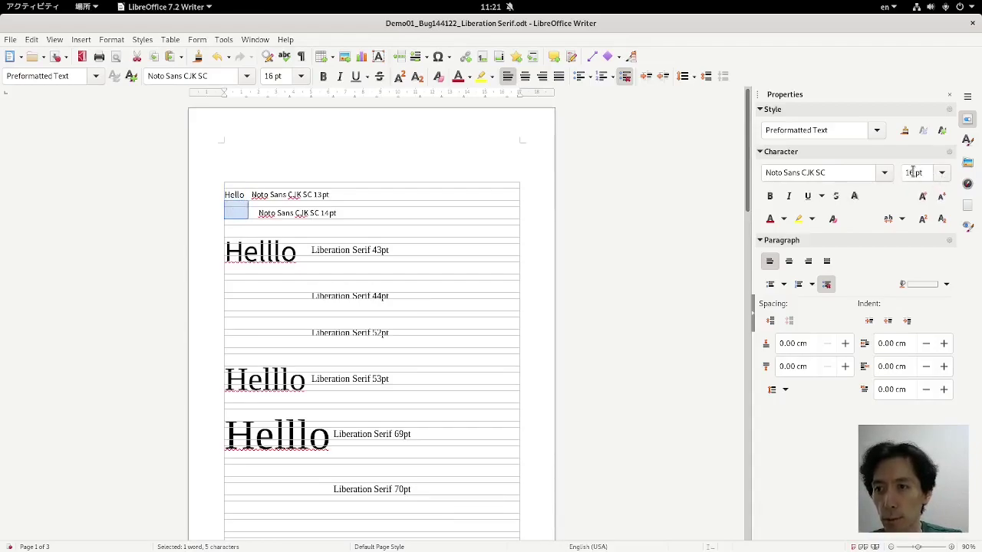
{"action": "left_click", "coordinate": [918, 173]}
{"action": "key", "text": "BackSpace"}
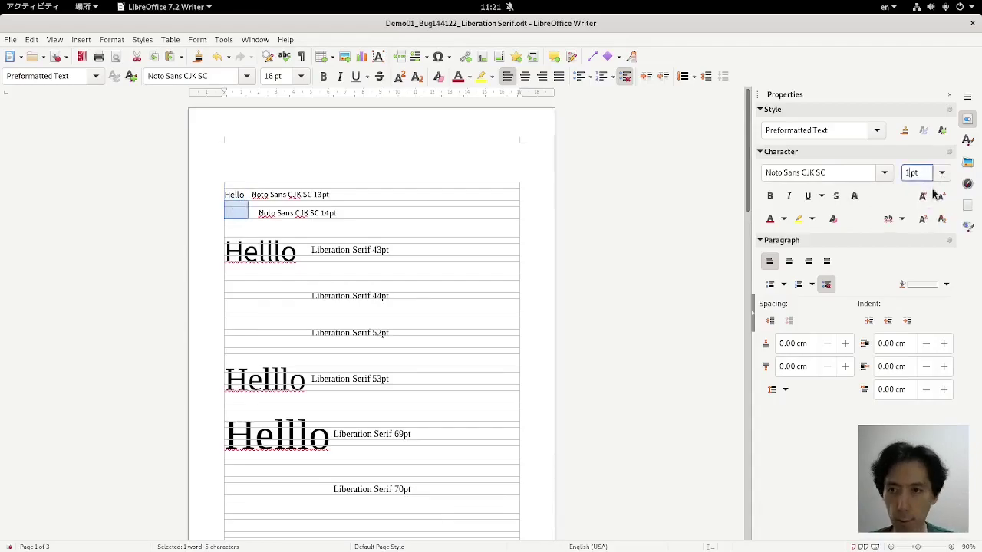
{"action": "type", "text": "3"}
{"action": "key", "text": "Return"}
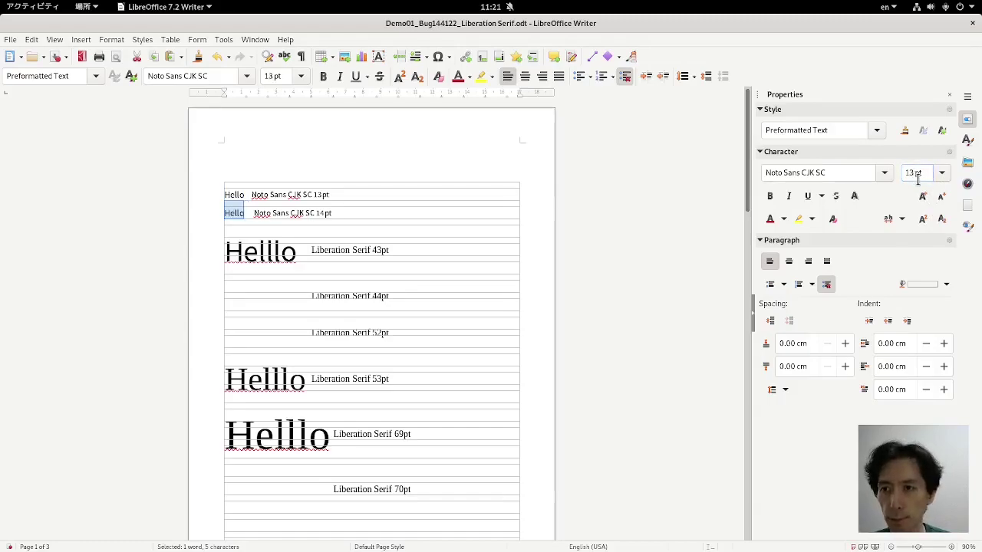
{"action": "left_click", "coordinate": [941, 198]}
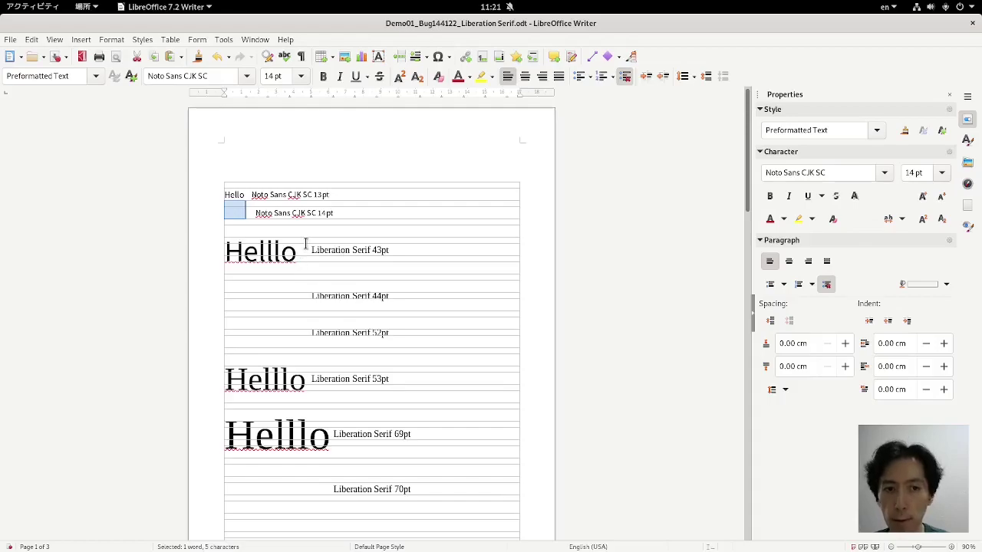
- Set the font size of the invisible word on the "Liberation Serif 44pt" line to 43 pt
{"action": "double_click", "coordinate": [283, 257]}
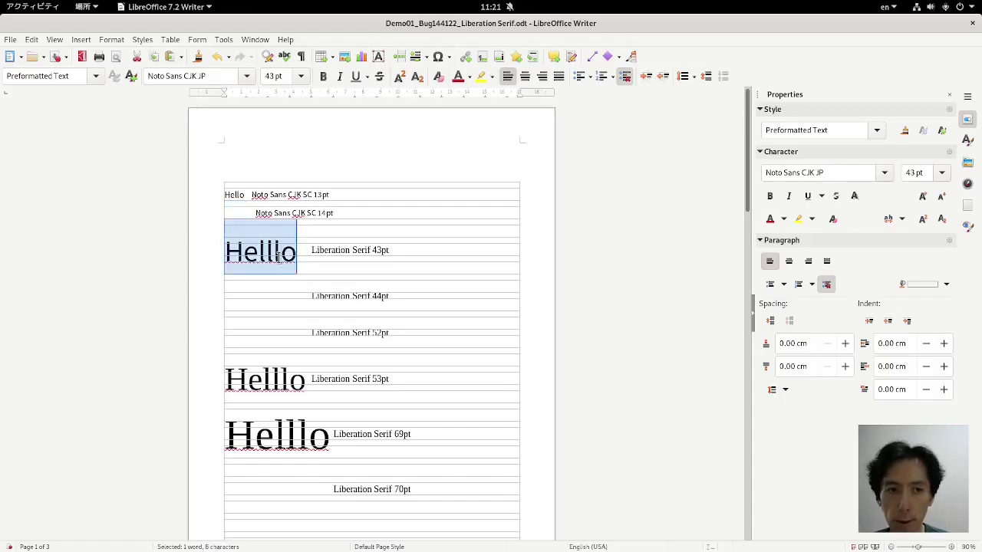
{"action": "double_click", "coordinate": [320, 252]}
{"action": "double_click", "coordinate": [266, 262]}
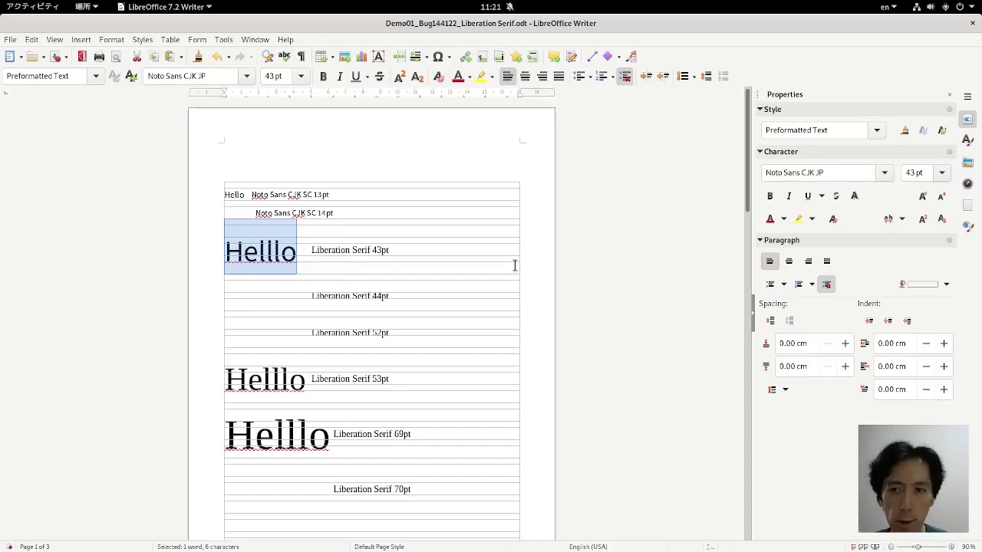
{"action": "double_click", "coordinate": [279, 290]}
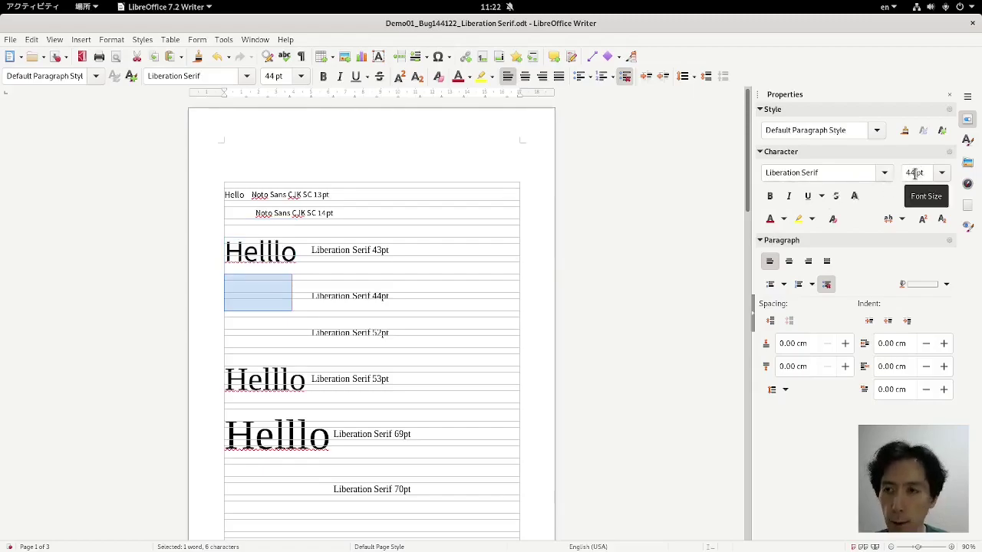
{"action": "left_click", "coordinate": [915, 173]}
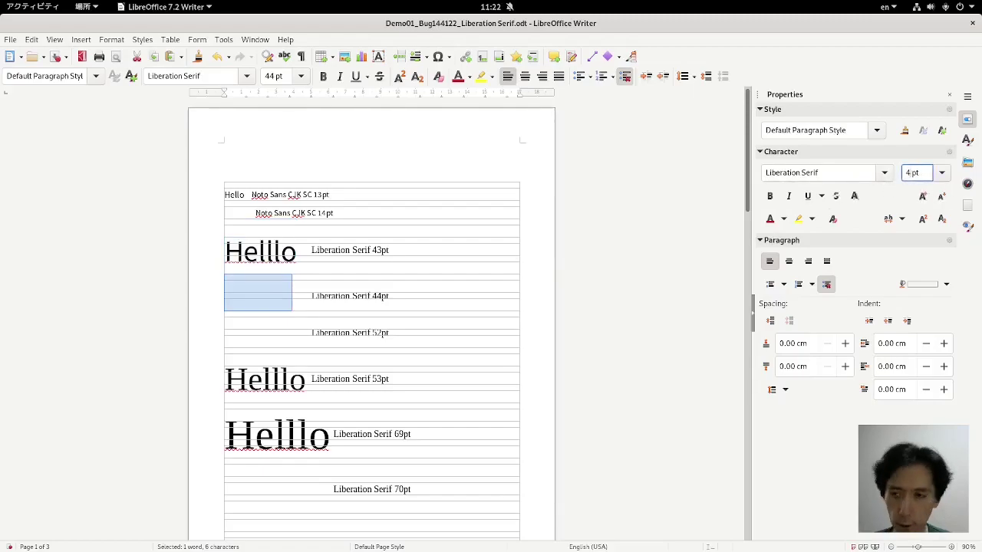
{"action": "type", "text": "3"}
{"action": "key", "text": "Return"}
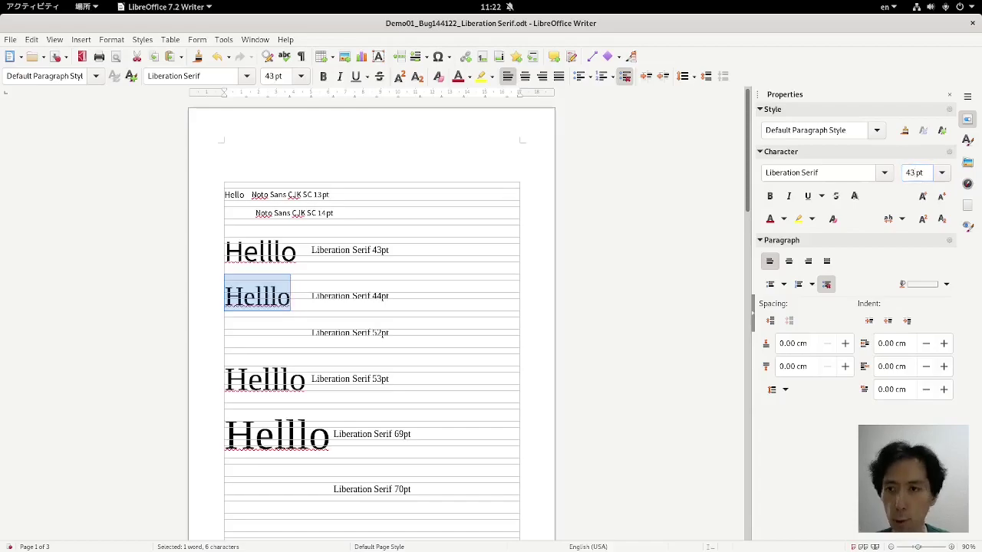
- Undo the accidental deletion of the word on the "Liberation Serif 44pt" line and set its font size to 44 pt
{"action": "key", "text": "Delete"}
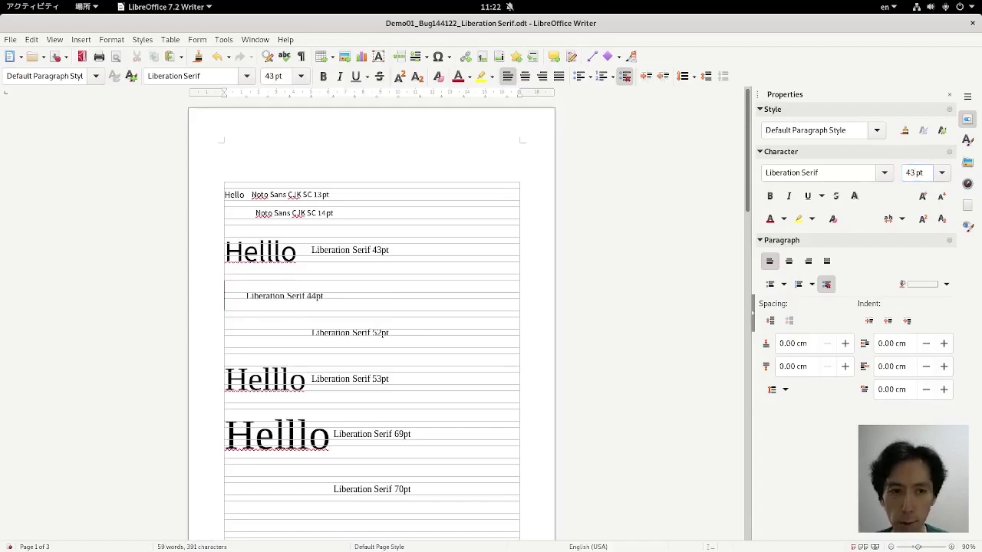
{"action": "key", "text": "ctrl+z"}
{"action": "left_click", "coordinate": [913, 172]}
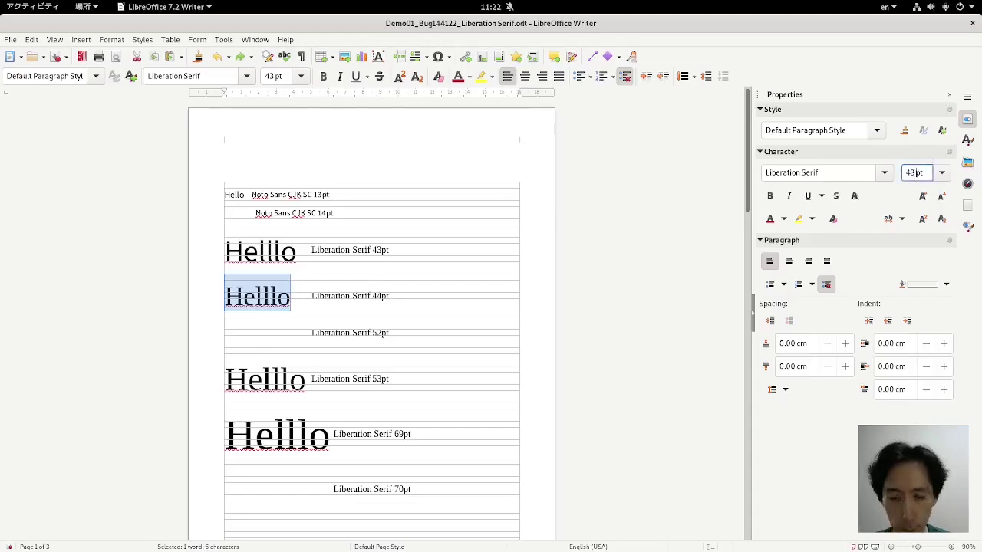
{"action": "type", "text": "4"}
{"action": "key", "text": "BackSpace"}
{"action": "key", "text": "BackSpace"}
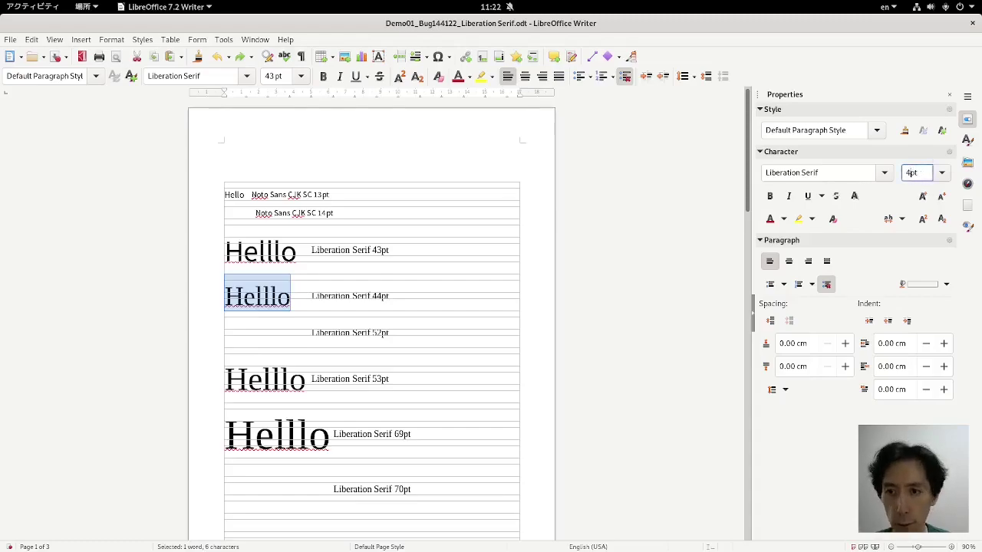
{"action": "type", "text": "4"}
{"action": "key", "text": "Return"}
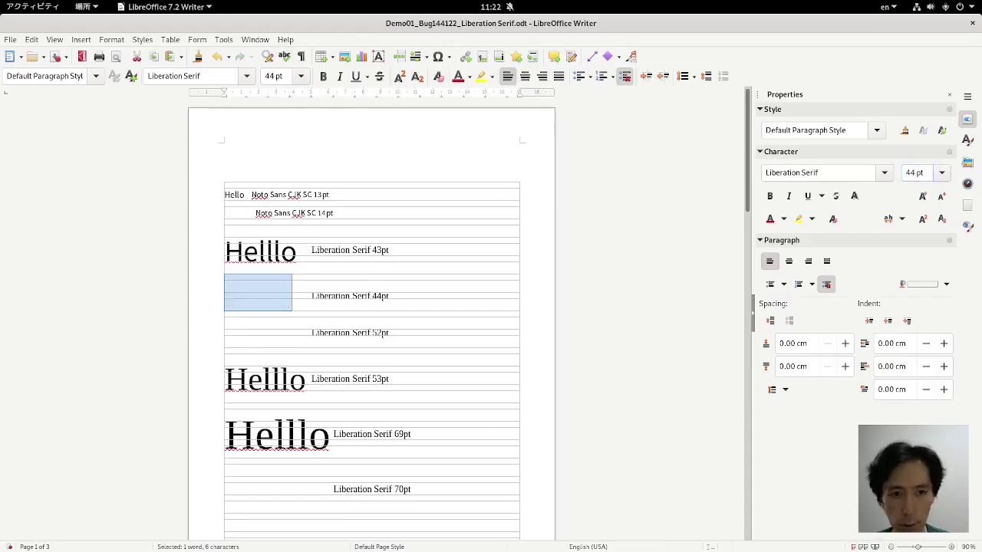
- Set the font size of the invisible word on the "Liberation Serif 52pt" line to 53 pt
{"action": "double_click", "coordinate": [267, 335]}
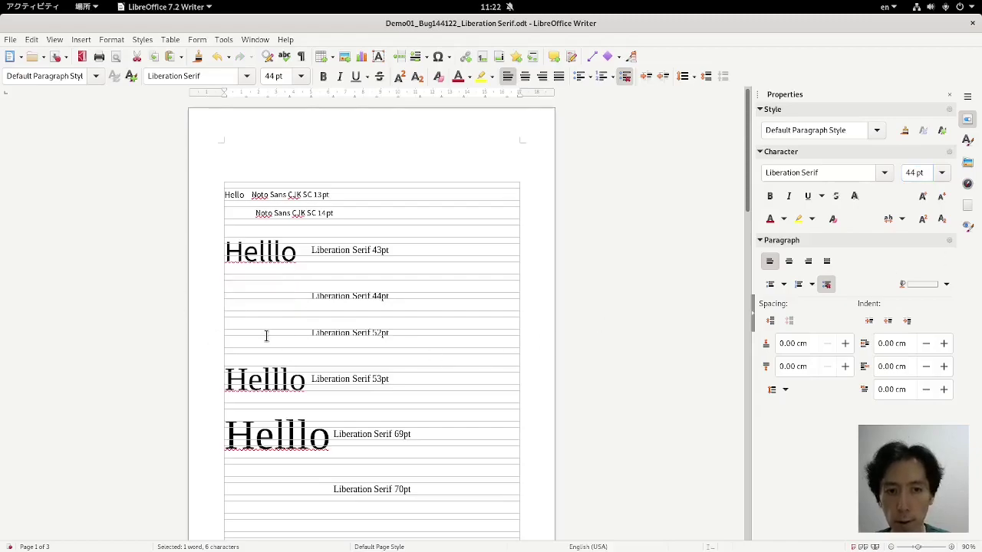
{"action": "left_click", "coordinate": [923, 177]}
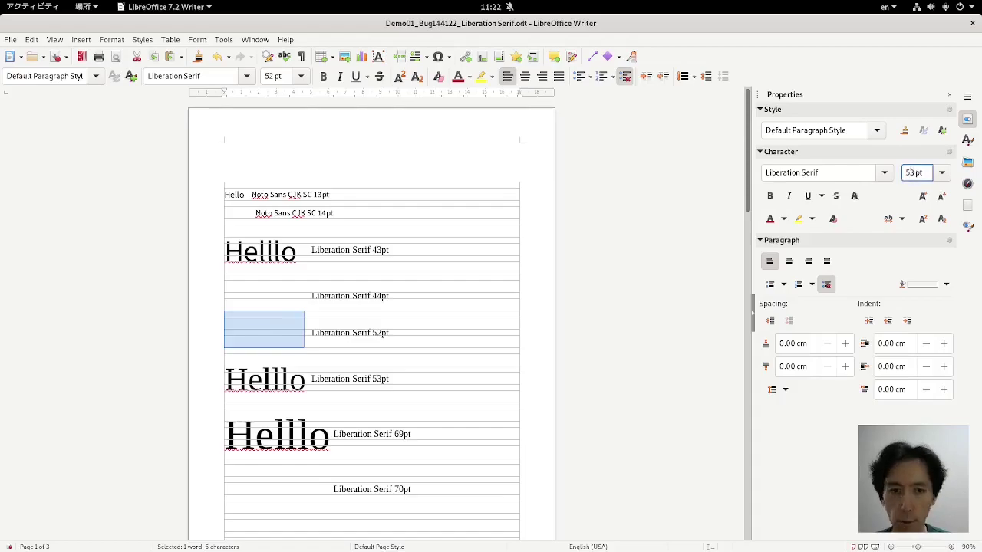
{"action": "type", "text": "3"}
{"action": "key", "text": "Return"}
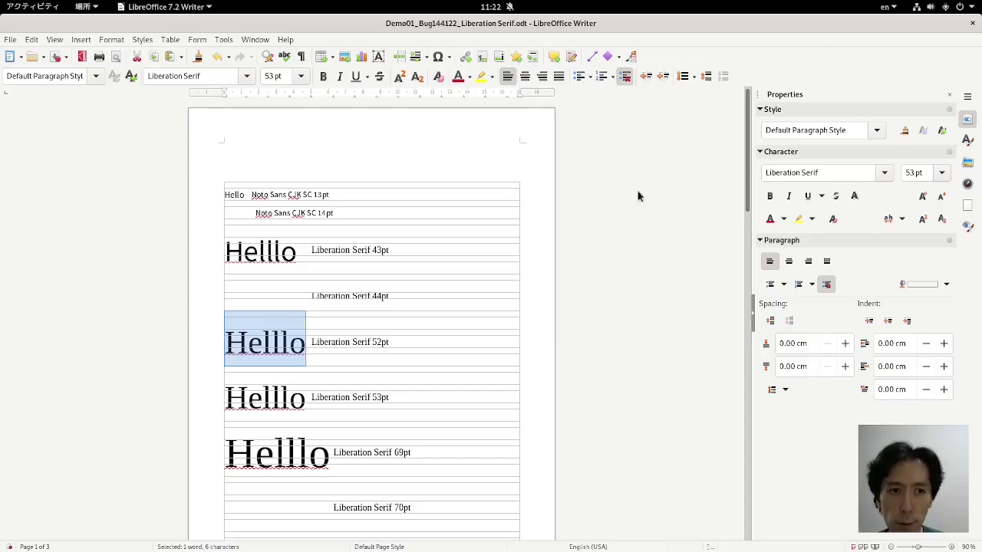
- Check the font and size of the text on the first two lines of the document
{"action": "double_click", "coordinate": [253, 195]}
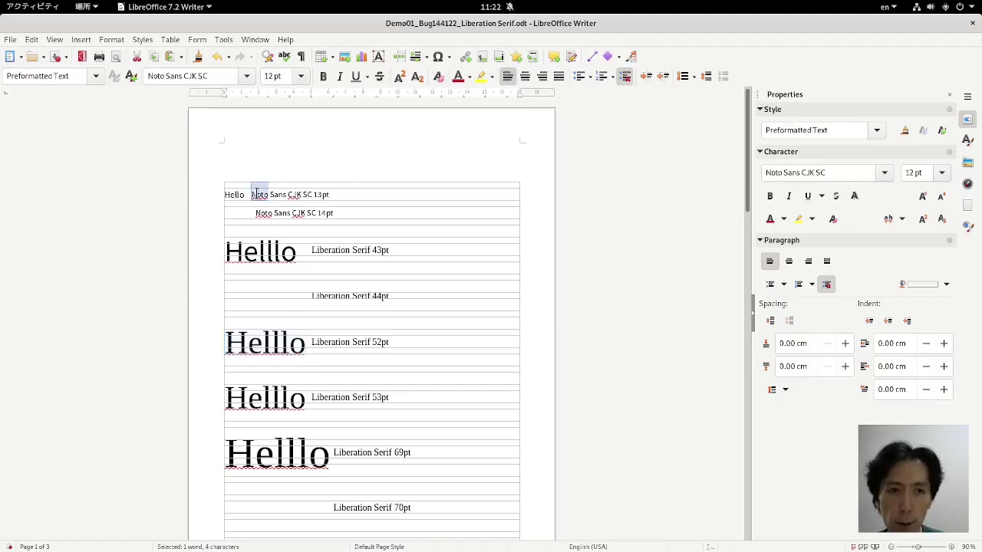
{"action": "left_click", "coordinate": [254, 194]}
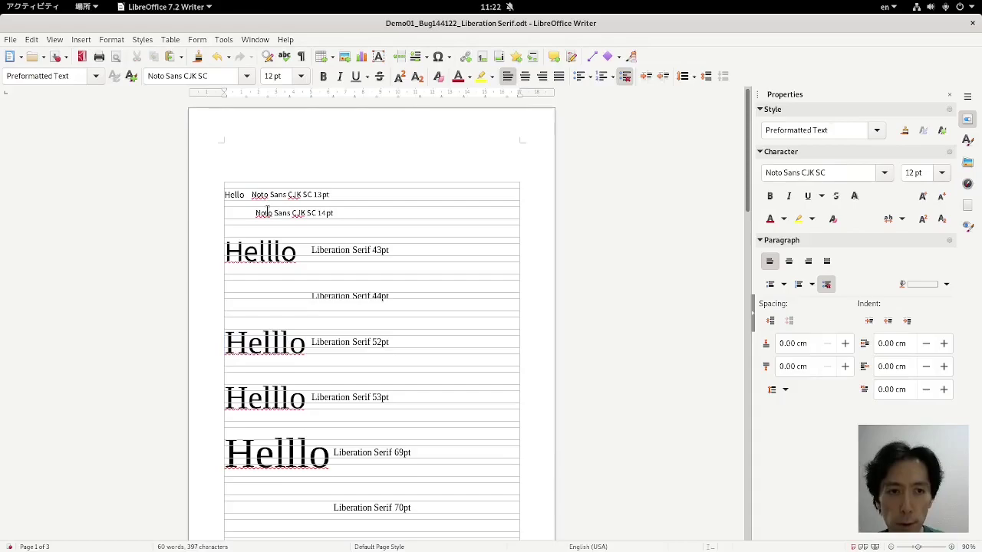
{"action": "double_click", "coordinate": [264, 212]}
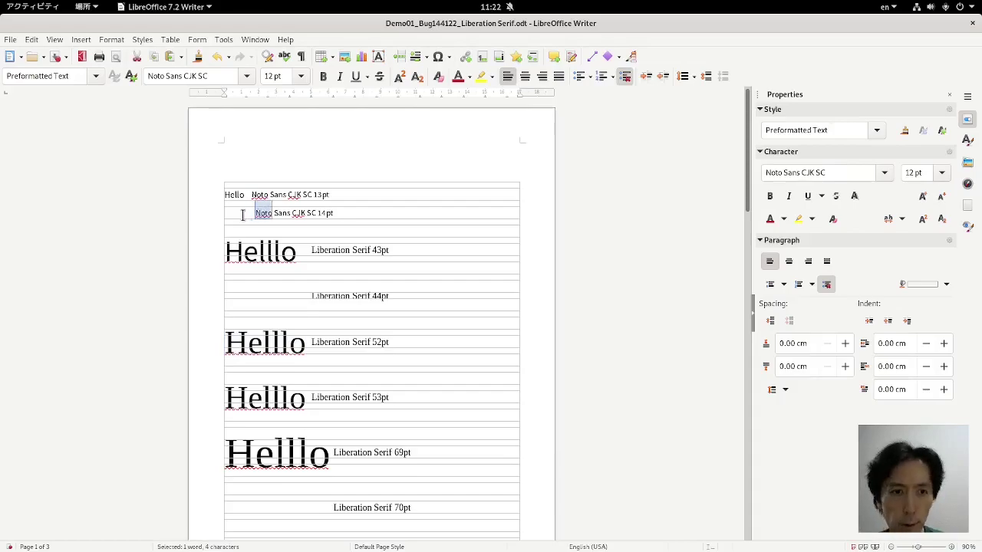
{"action": "double_click", "coordinate": [239, 212]}
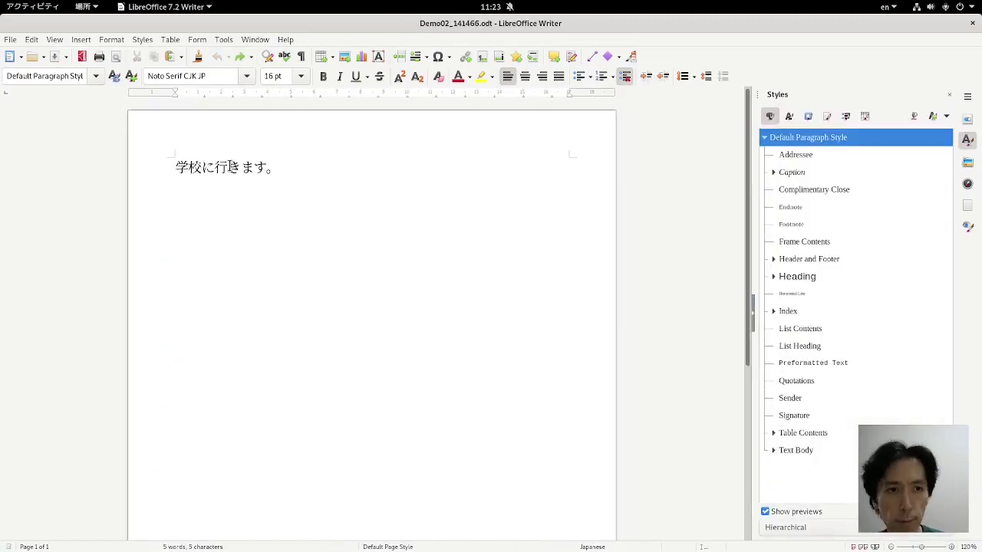
- Select the whole sentence 学校に行きます。 in Demo02_141466.odt and open the Asian Phonetic Guide for it
{"action": "triple_click", "coordinate": [230, 167]}
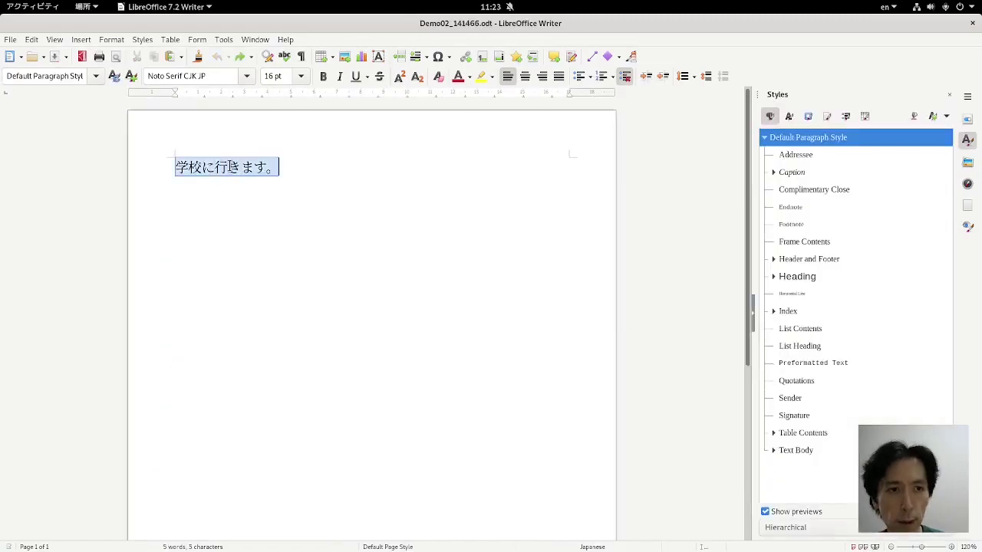
{"action": "double_click", "coordinate": [232, 170]}
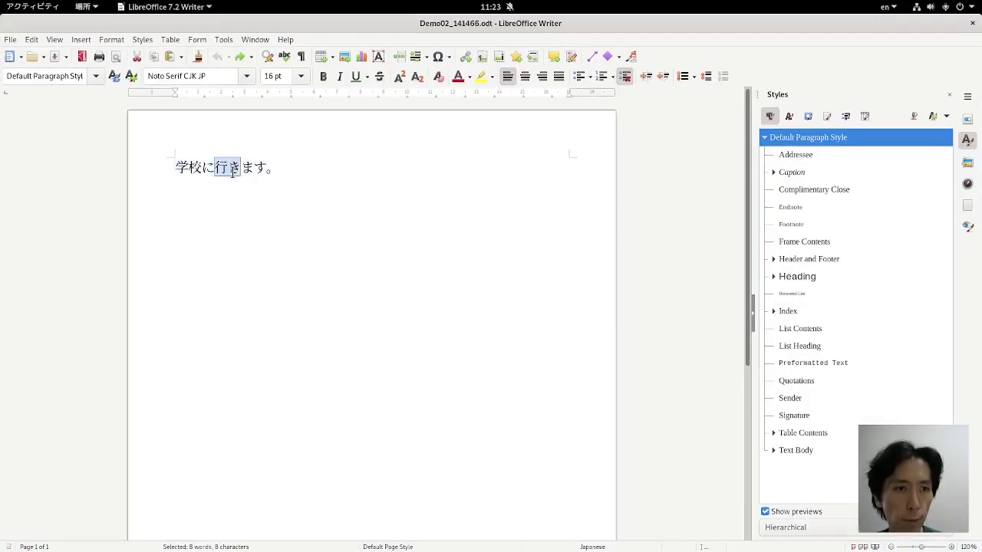
{"action": "triple_click", "coordinate": [190, 168]}
{"action": "left_click", "coordinate": [112, 42]}
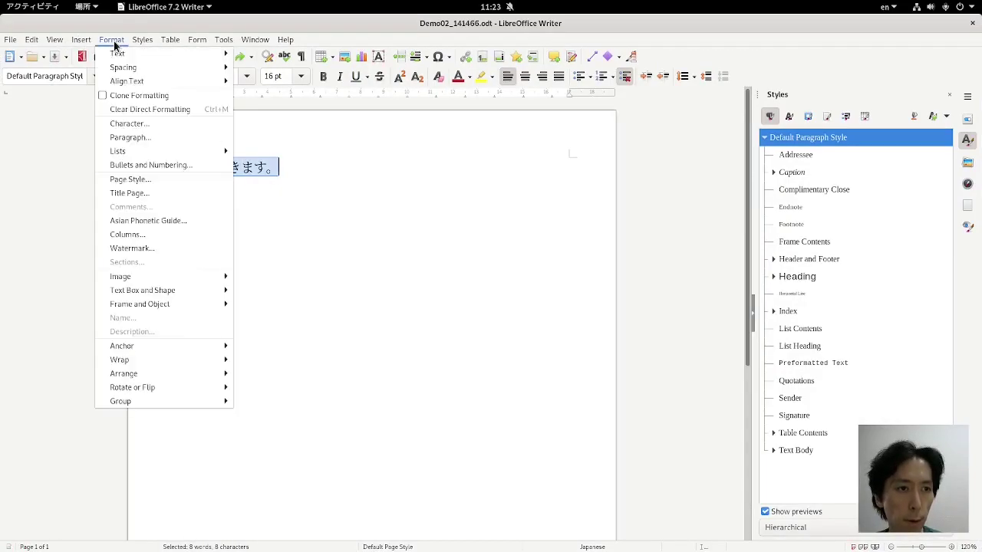
{"action": "left_click", "coordinate": [165, 221]}
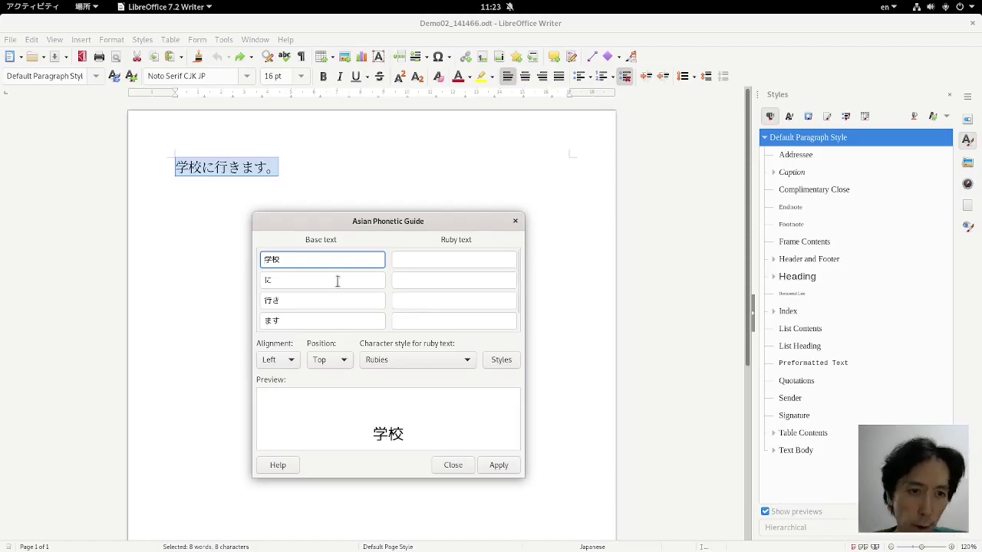
- Go through the base text entries に, 行き, ます and 学校 in the Asian Phonetic Guide to examine how the sentence is divided
{"action": "left_click", "coordinate": [305, 283]}
{"action": "left_click", "coordinate": [308, 300]}
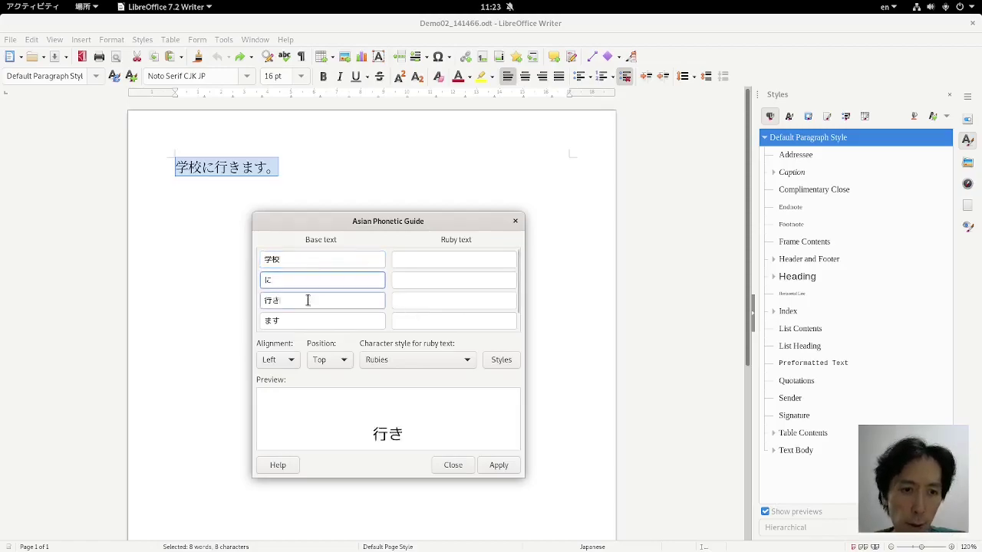
{"action": "left_click", "coordinate": [307, 320]}
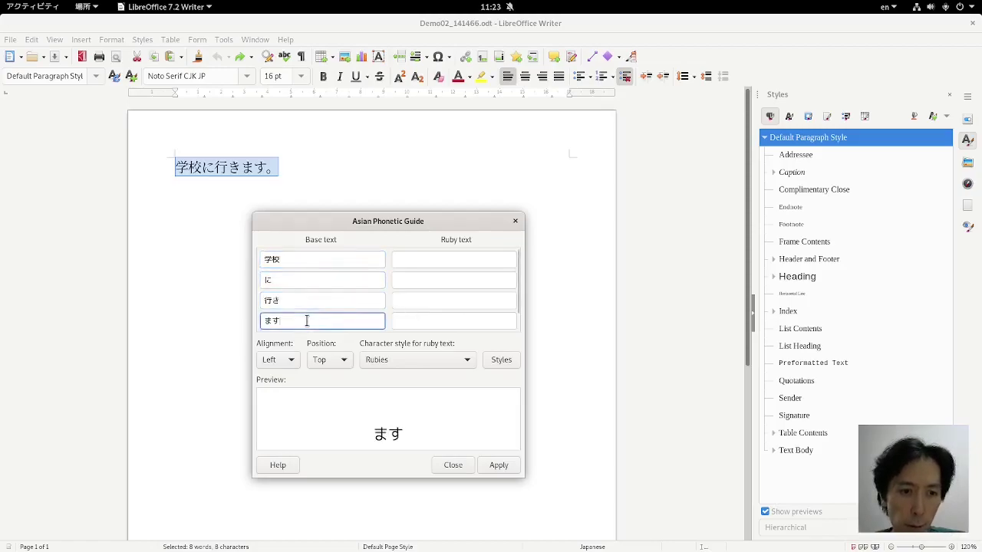
{"action": "left_click", "coordinate": [288, 260]}
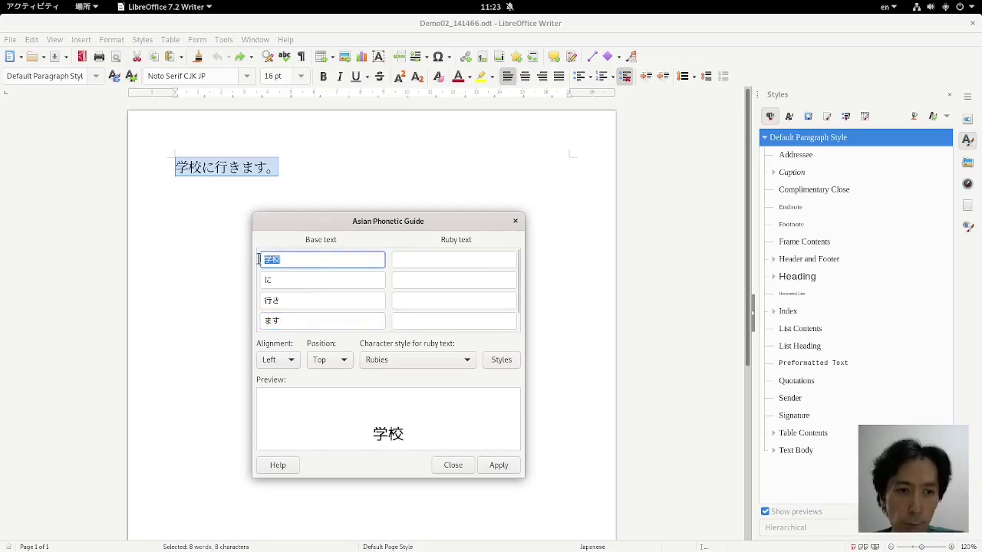
- Shorten the base text entry 行き to 行 in the Asian Phonetic Guide and apply the change
{"action": "left_click", "coordinate": [272, 280]}
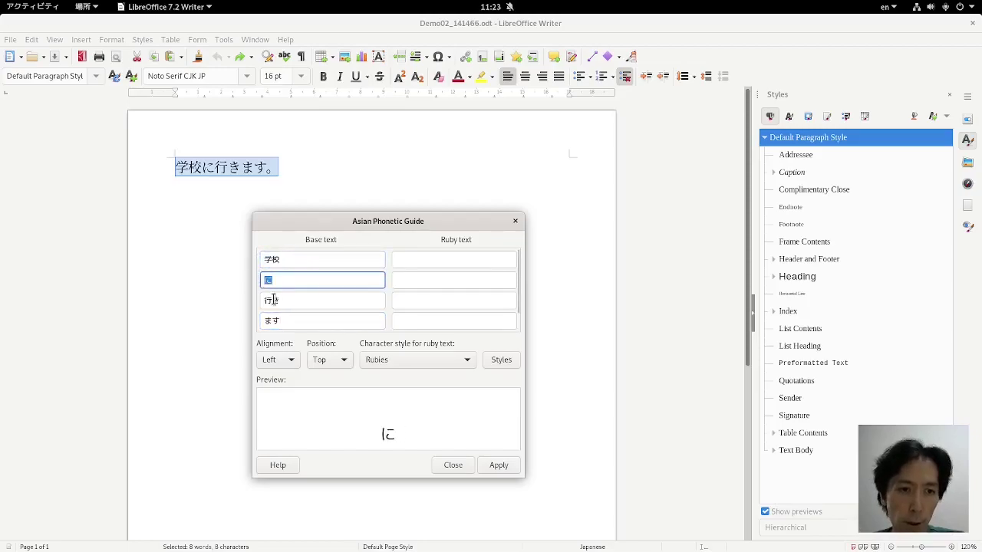
{"action": "left_click", "coordinate": [270, 300]}
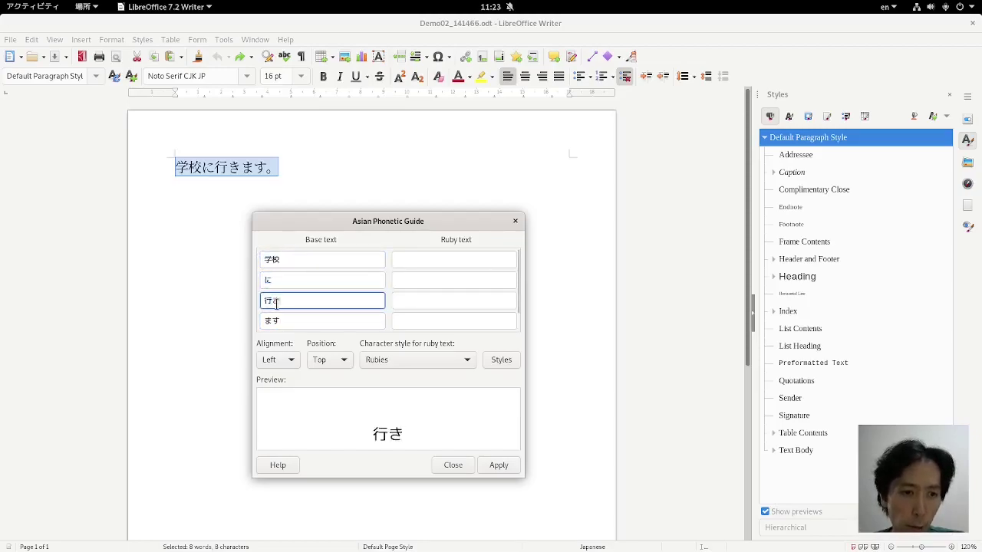
{"action": "left_click_drag", "start_coordinate": [273, 301], "coordinate": [280, 301]}
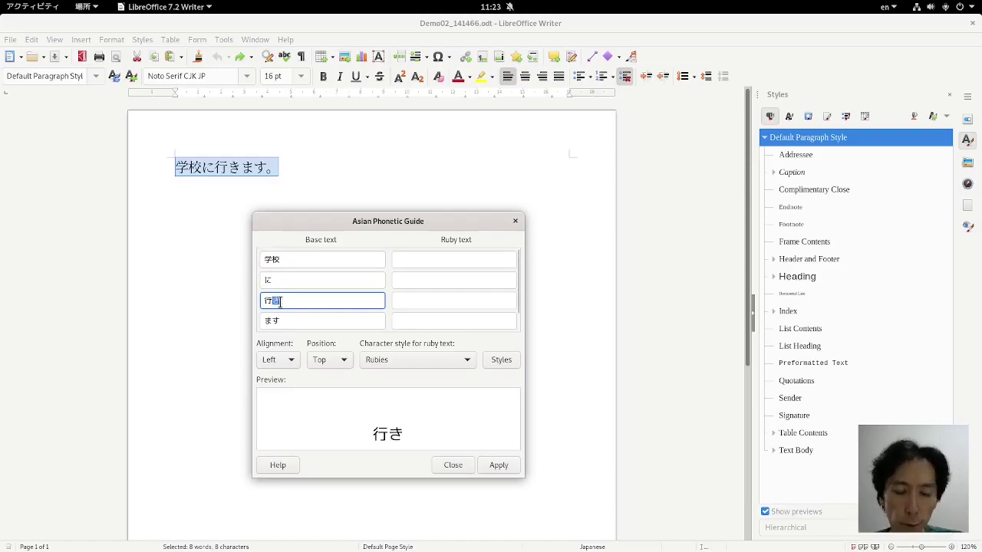
{"action": "left_click", "coordinate": [274, 300]}
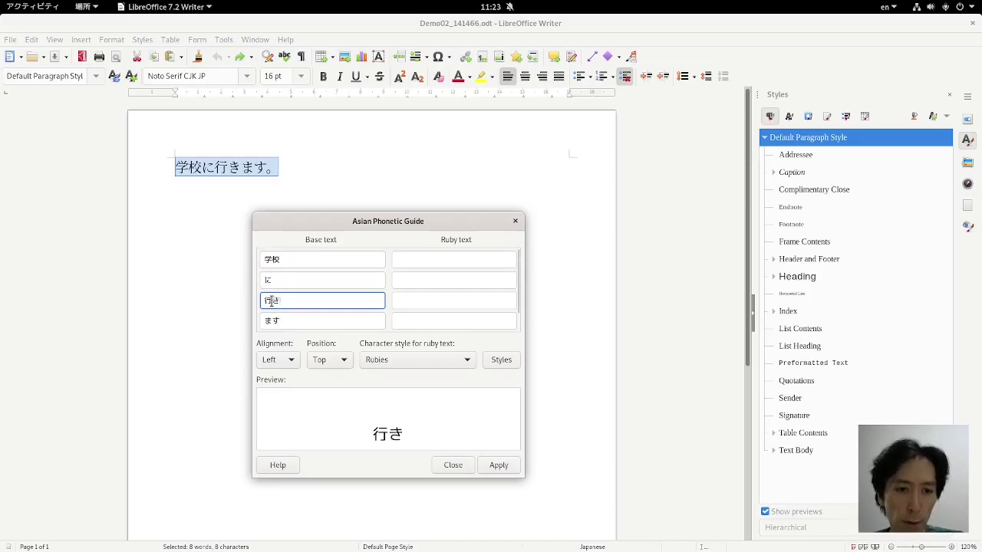
{"action": "left_click_drag", "start_coordinate": [289, 300], "coordinate": [273, 301]}
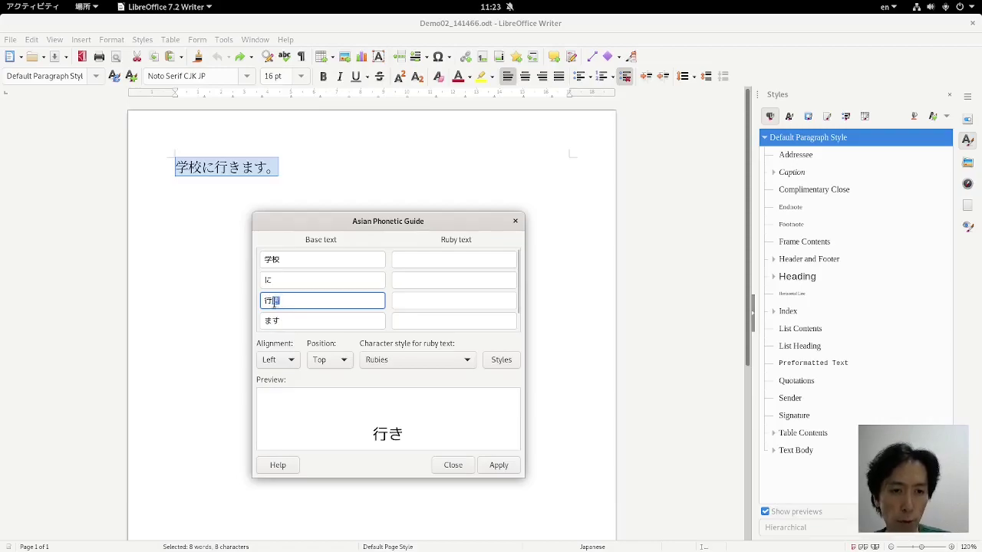
{"action": "left_click", "coordinate": [265, 319]}
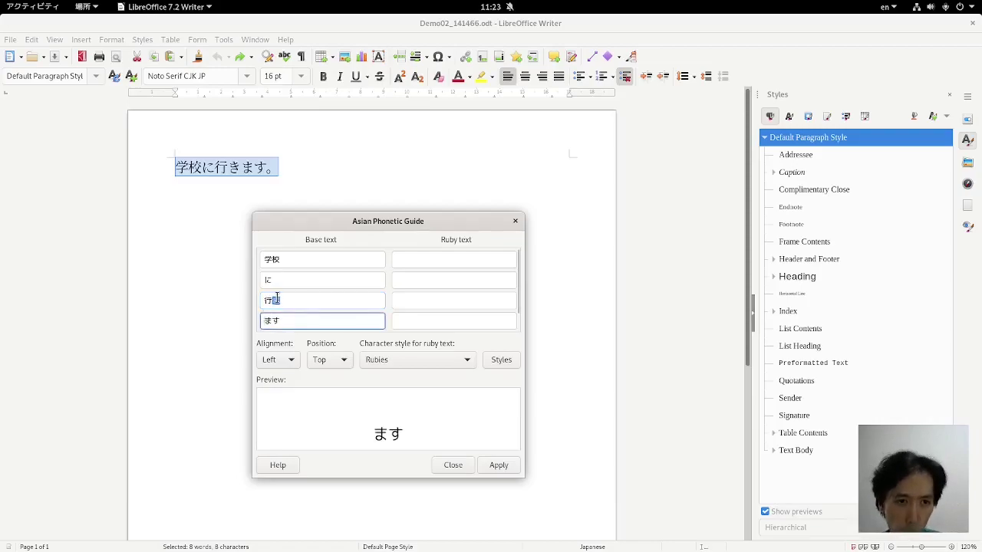
{"action": "key", "text": "Up"}
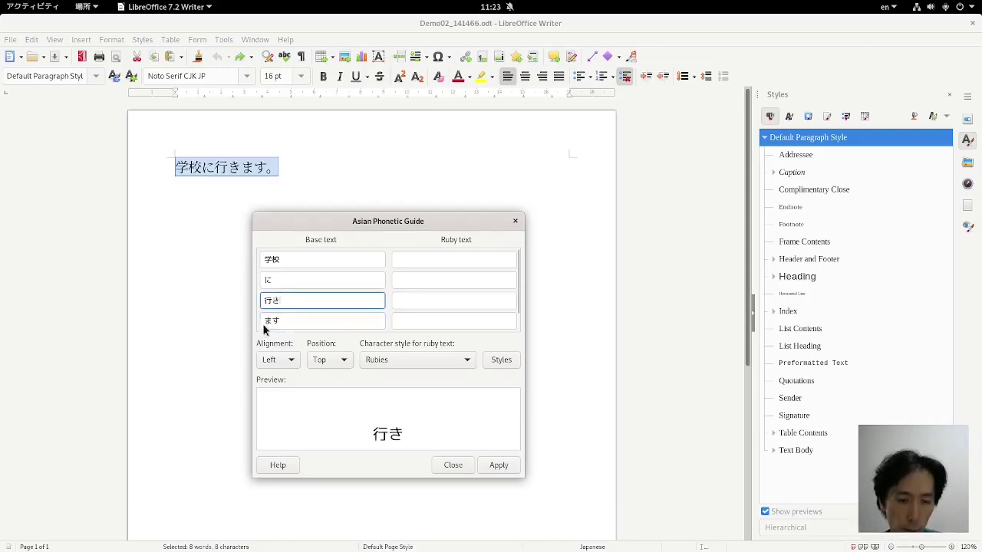
{"action": "left_click_drag", "start_coordinate": [281, 301], "coordinate": [271, 300]}
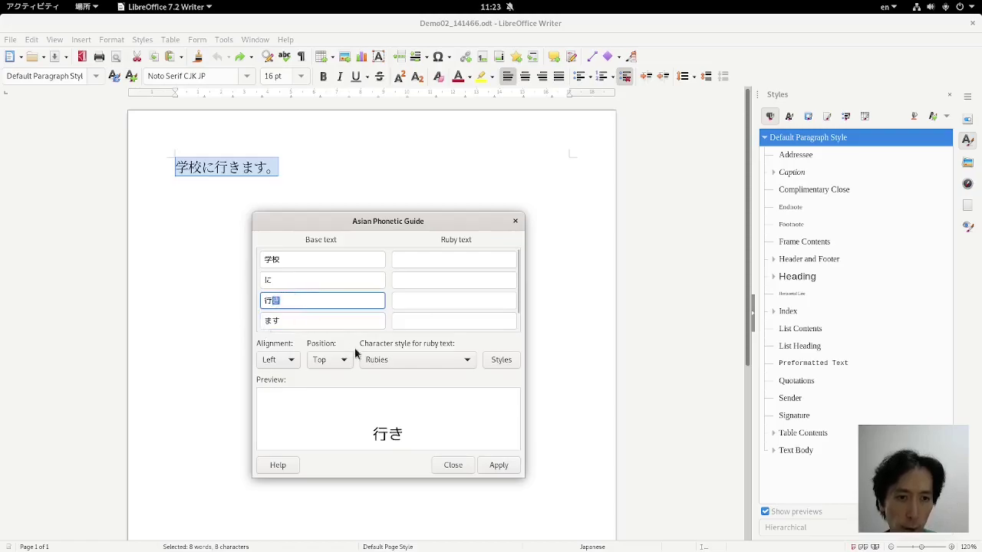
{"action": "key", "text": "BackSpace"}
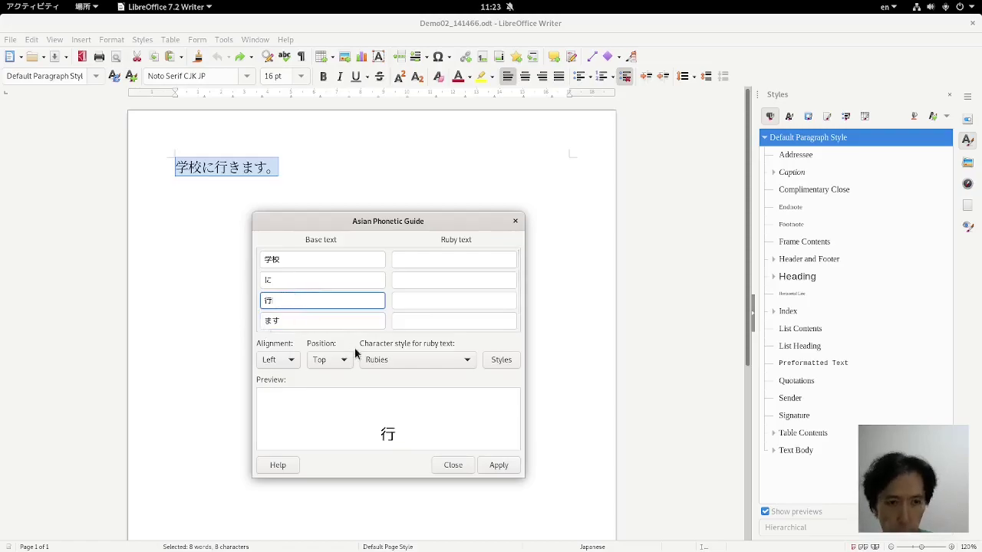
{"action": "left_click", "coordinate": [500, 463]}
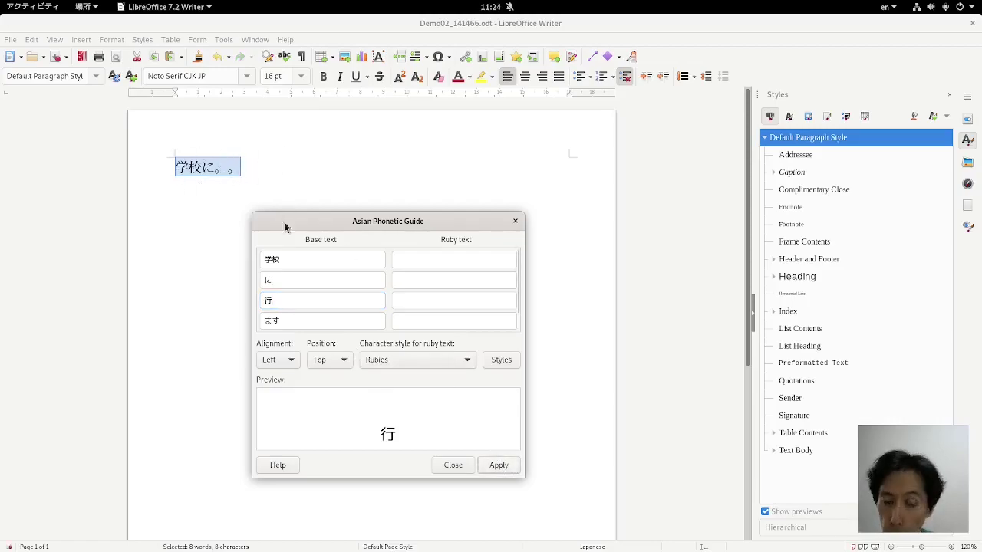
- Change the base text entry ます to きます in the Asian Phonetic Guide and apply the change
{"action": "left_click", "coordinate": [265, 321]}
{"action": "type", "text": "き"}
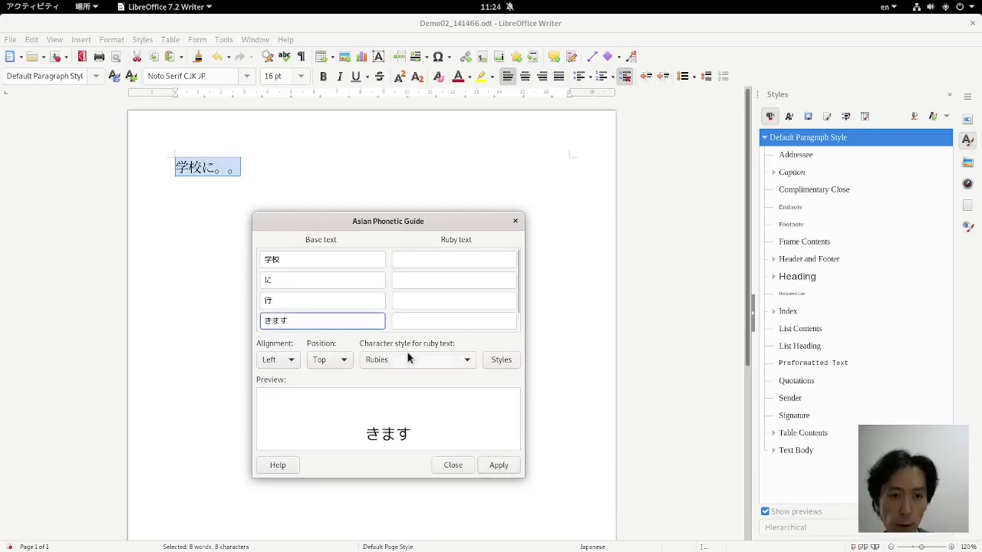
{"action": "left_click", "coordinate": [505, 468]}
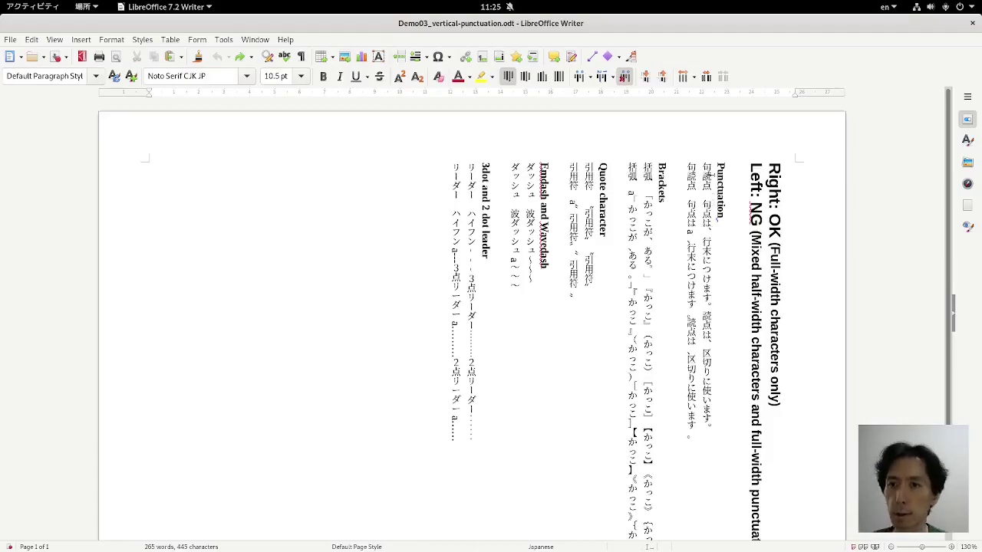
- Compare the comma after 句点は in the full-width Punctuation line of Demo03_vertical-punctuation.odt with the one after "a" in the mixed-width line
{"action": "left_click_drag", "start_coordinate": [710, 175], "coordinate": [755, 170]}
{"action": "left_click", "coordinate": [706, 170]}
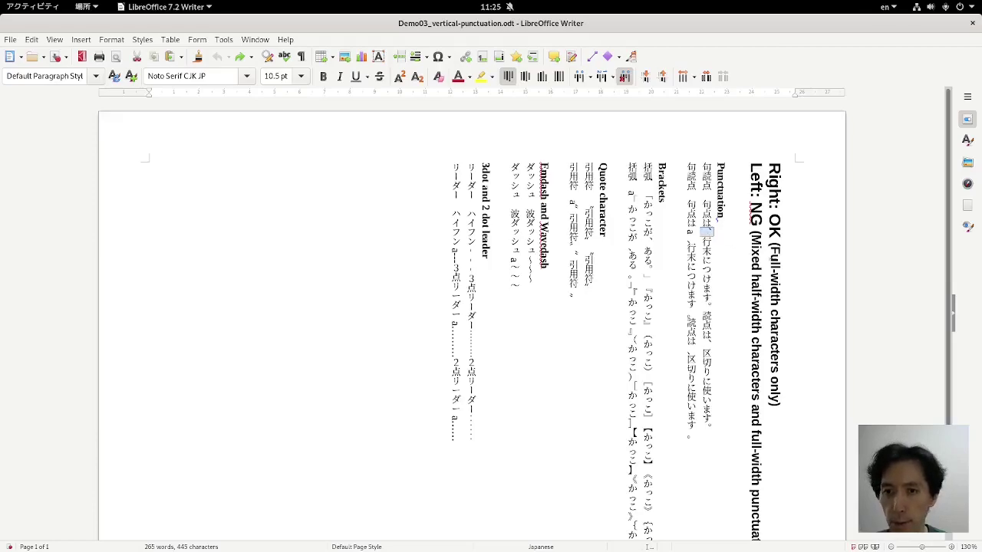
{"action": "left_click_drag", "start_coordinate": [693, 231], "coordinate": [692, 240]}
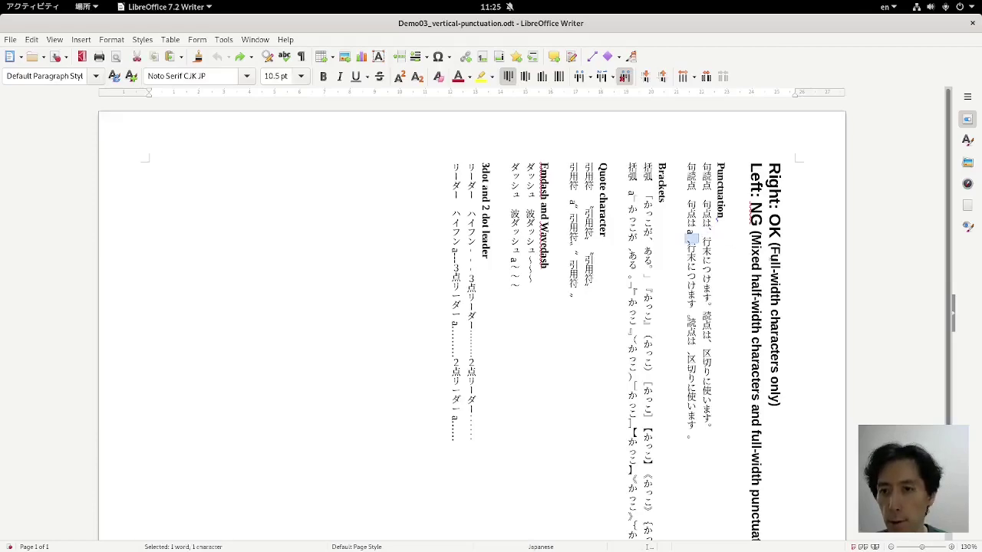
{"action": "key", "text": "Right"}
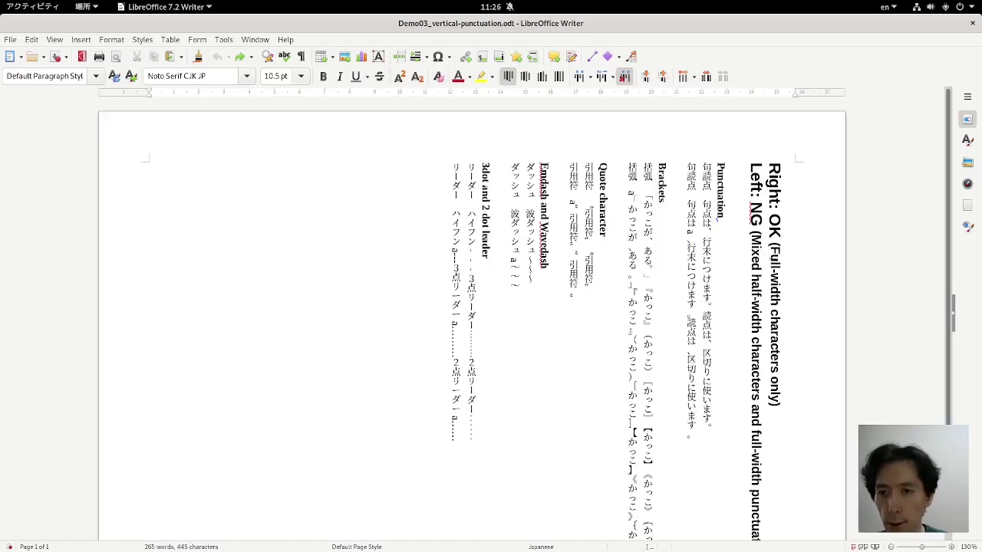
- Try a half-width "a" after 句点は in the full-width Punctuation line, removing and restoring it to compare the punctuation placement
{"action": "key", "text": "ctrl+y"}
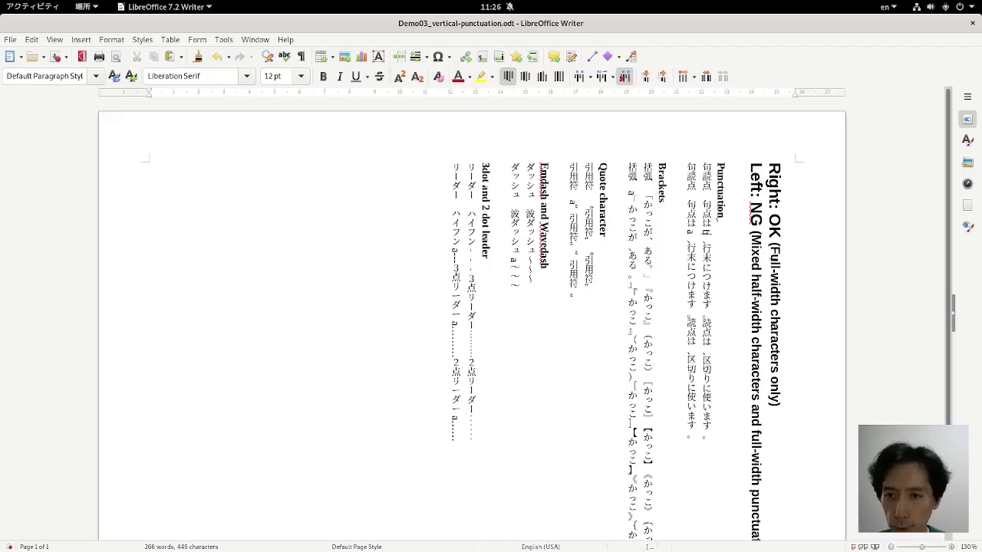
{"action": "key", "text": "ctrl+z"}
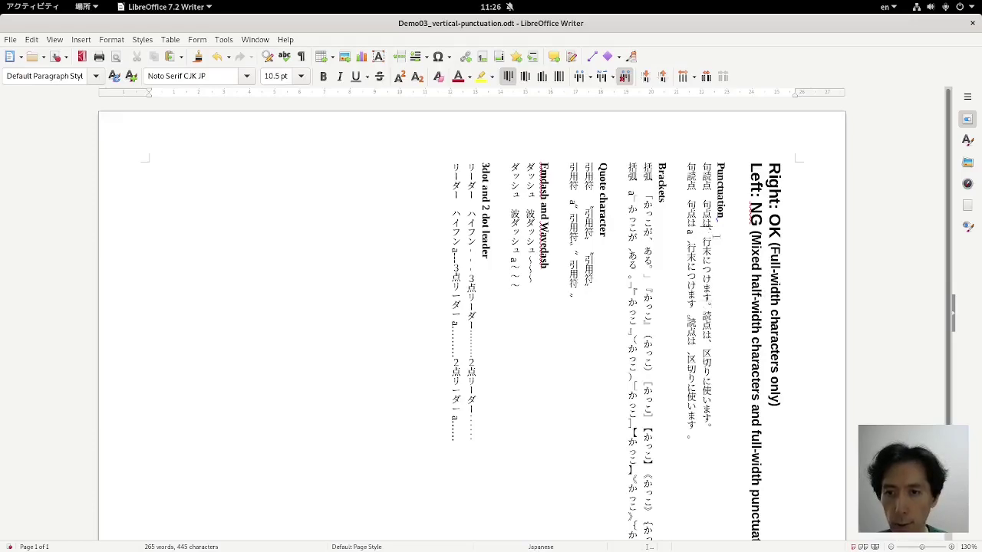
{"action": "key", "text": "ctrl+z"}
{"action": "key", "text": "ctrl+z"}
{"action": "key", "text": "ctrl+z"}
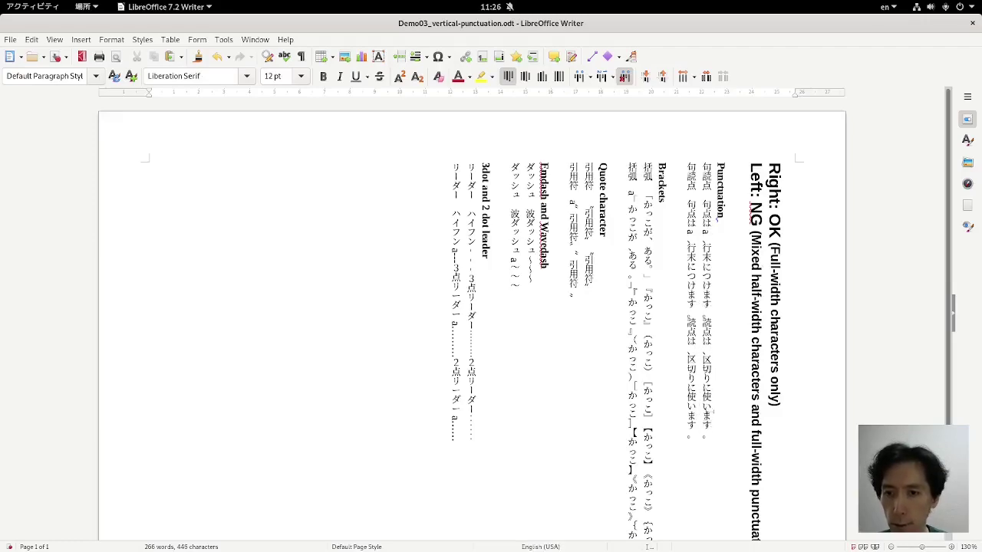
{"action": "key", "text": "ctrl+y"}
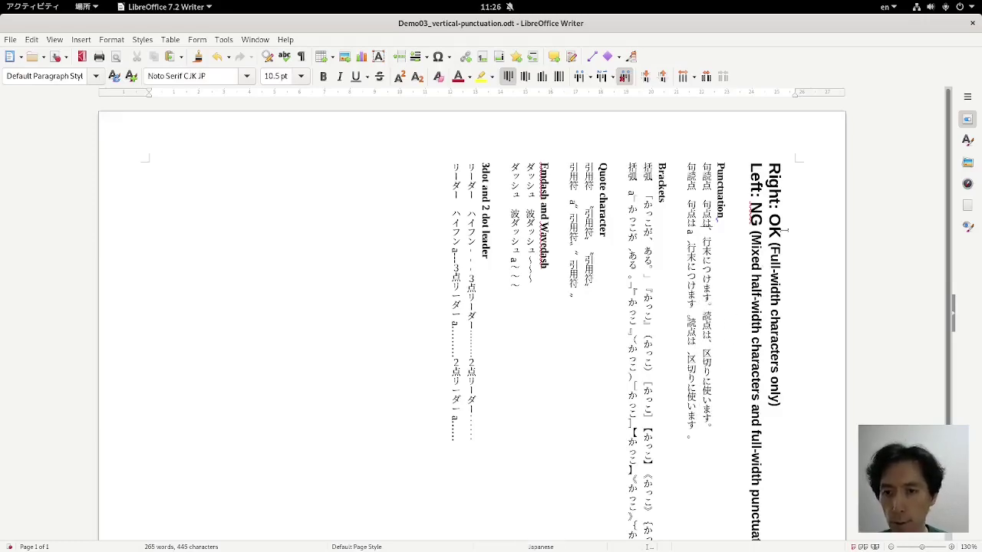
- Try half-width "aa" after 句読点 at the start of the full-width Punctuation line and remove the letters again
{"action": "key", "text": "ctrl+y"}
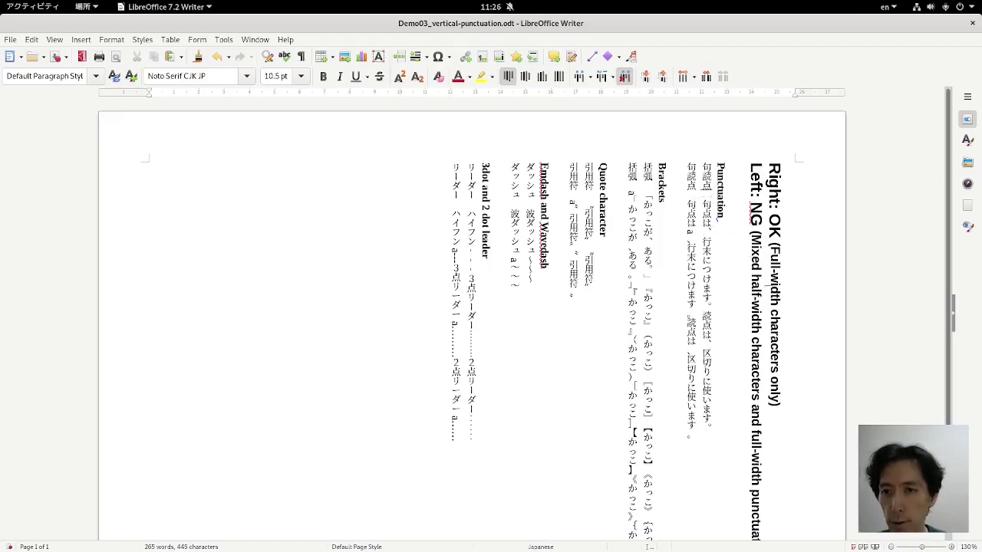
{"action": "key", "text": "ctrl+z"}
{"action": "key", "text": "ctrl+z"}
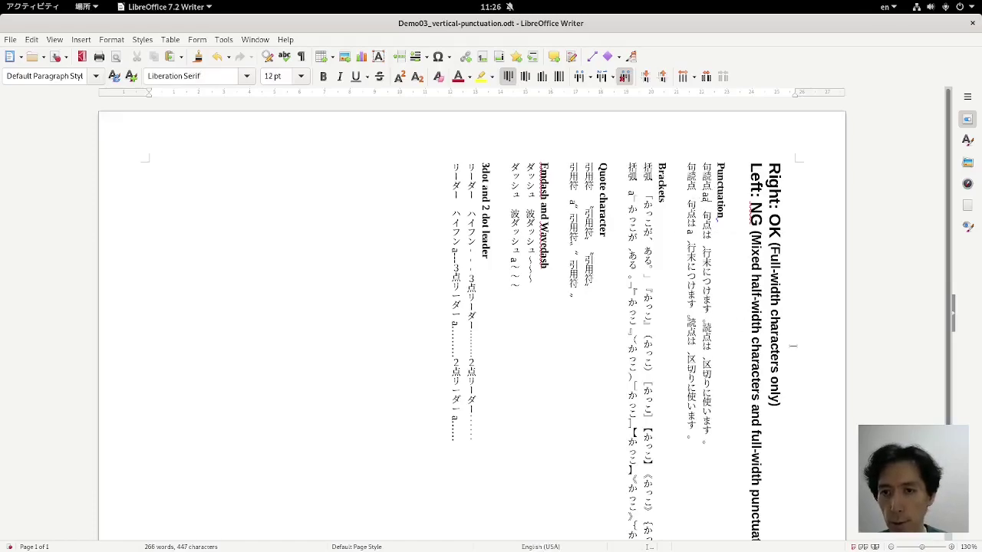
{"action": "key", "text": "ctrl+y"}
{"action": "key", "text": "ctrl+y"}
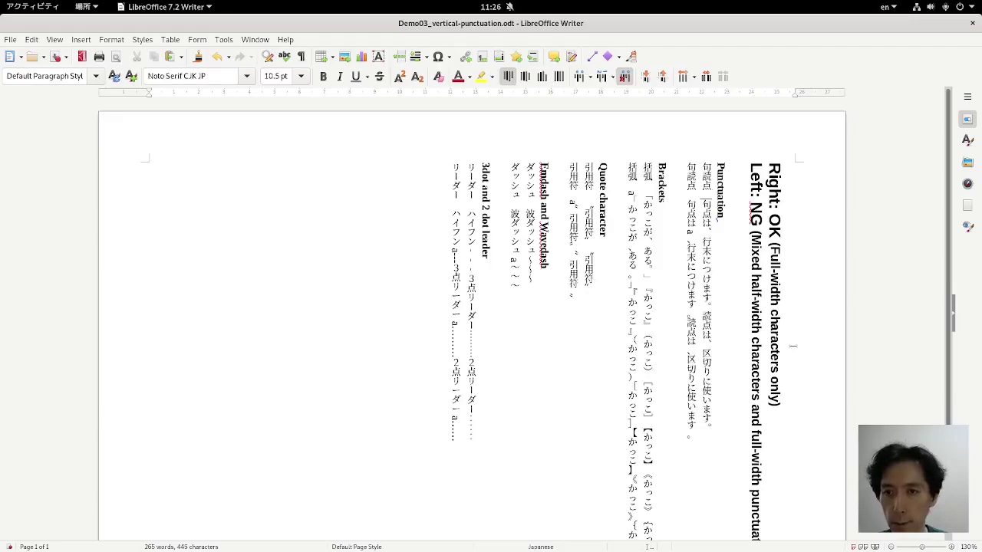
- Try a run of half-width "a" letters between 句 and 点 in the full-width Punctuation line and delete them
{"action": "key", "text": "ctrl+z"}
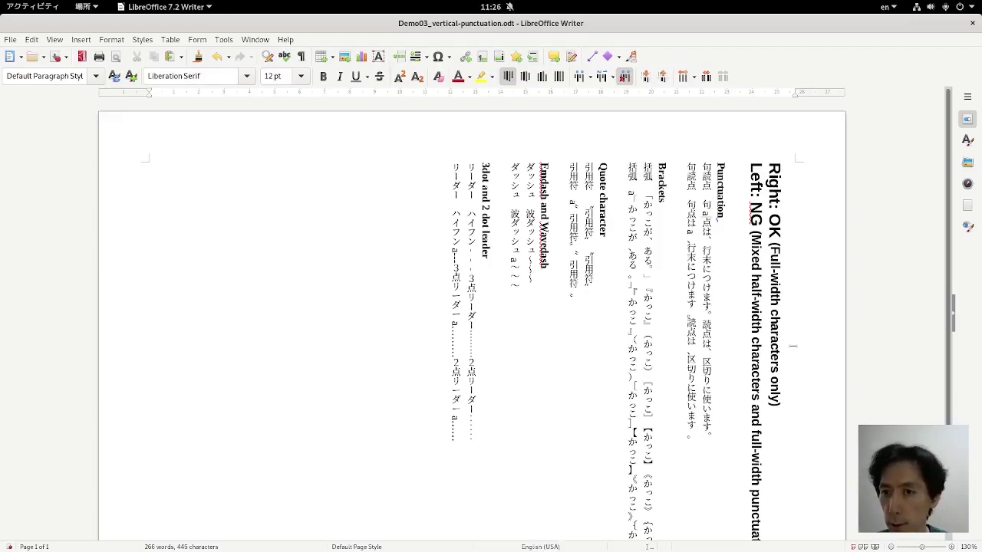
{"action": "type", "text": "aaaaaaa"}
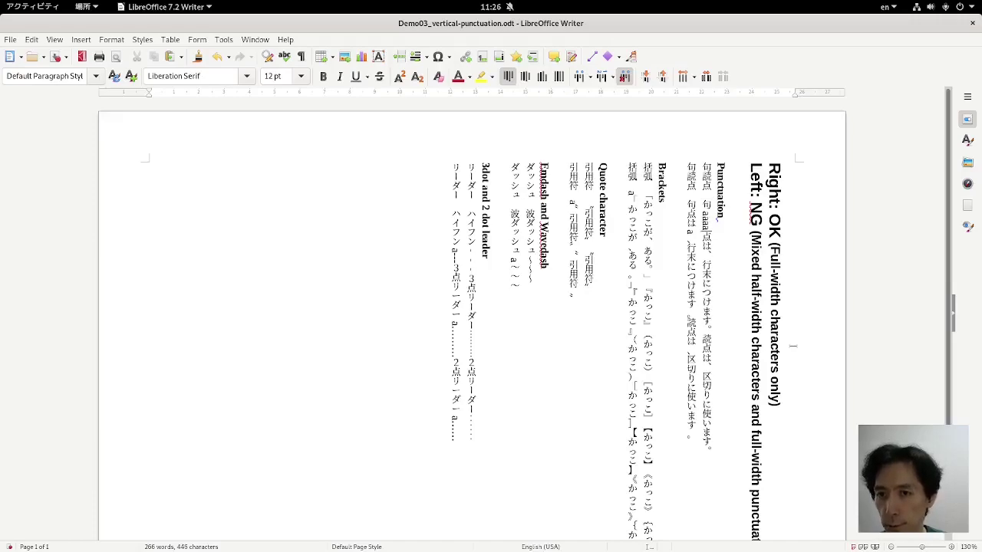
{"action": "key", "text": "BackSpace"}
{"action": "key", "text": "BackSpace"}
{"action": "key", "text": "BackSpace"}
{"action": "key", "text": "BackSpace"}
{"action": "key", "text": "BackSpace"}
{"action": "key", "text": "BackSpace"}
{"action": "key", "text": "BackSpace"}
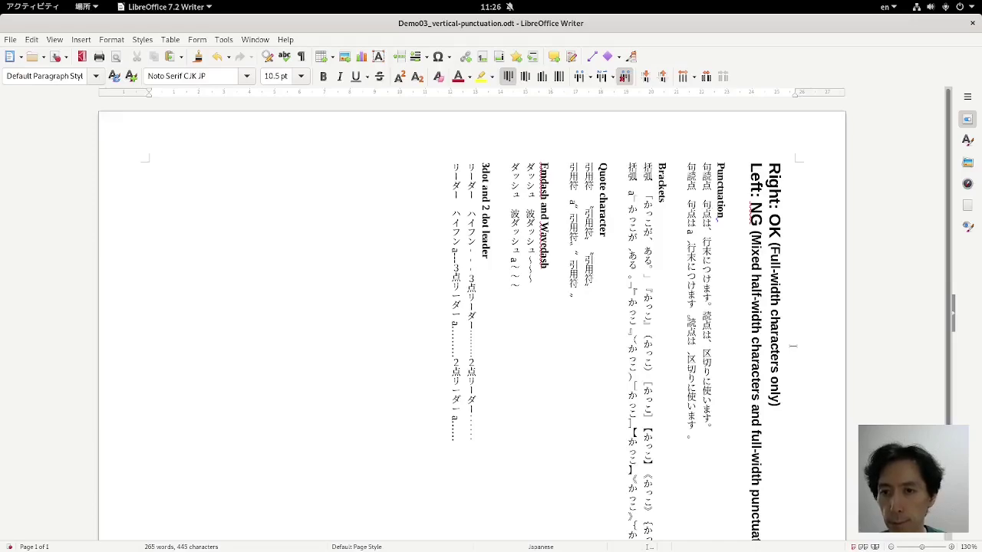
{"action": "key", "text": "BackSpace"}
- Try half-width "bbb" between 句 and 点 in the full-width Punctuation line and undo the insertion
{"action": "type", "text": "a"}
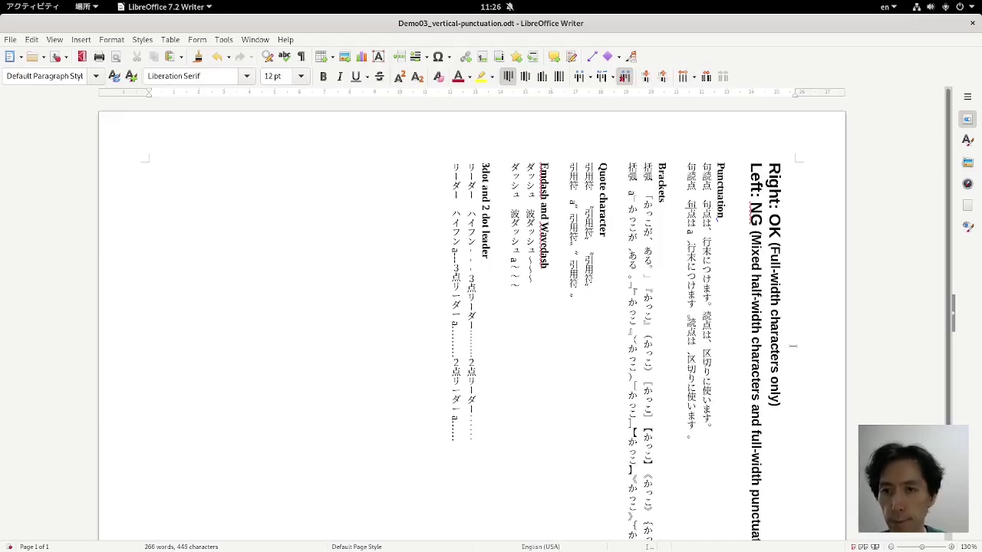
{"action": "type", "text": "test"}
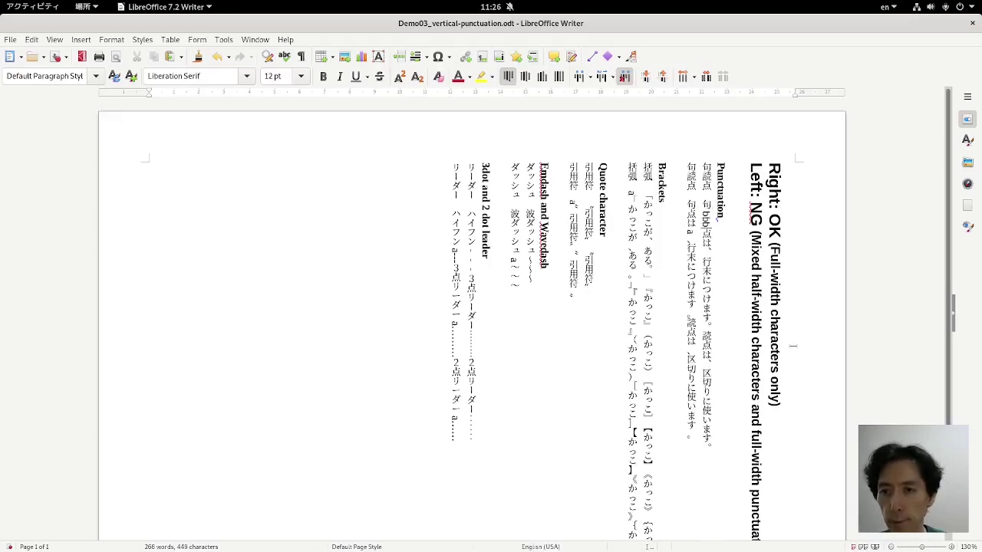
{"action": "key", "text": "ctrl+z"}
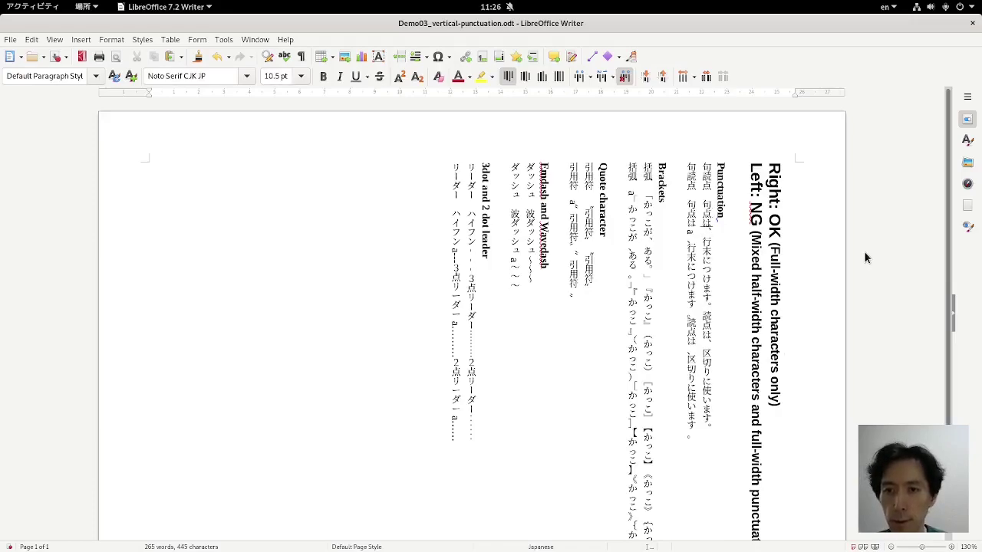
- Test half-width letters such as "aaa" and the digits "123" before the comma after 句点は, undoing each insertion
{"action": "type", "text": "aaa"}
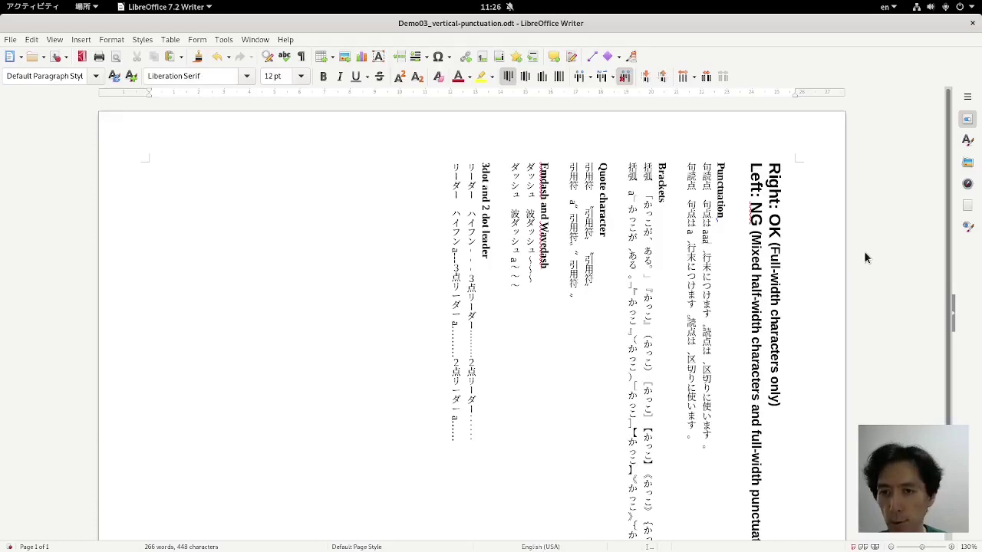
{"action": "key", "text": "ctrl+z"}
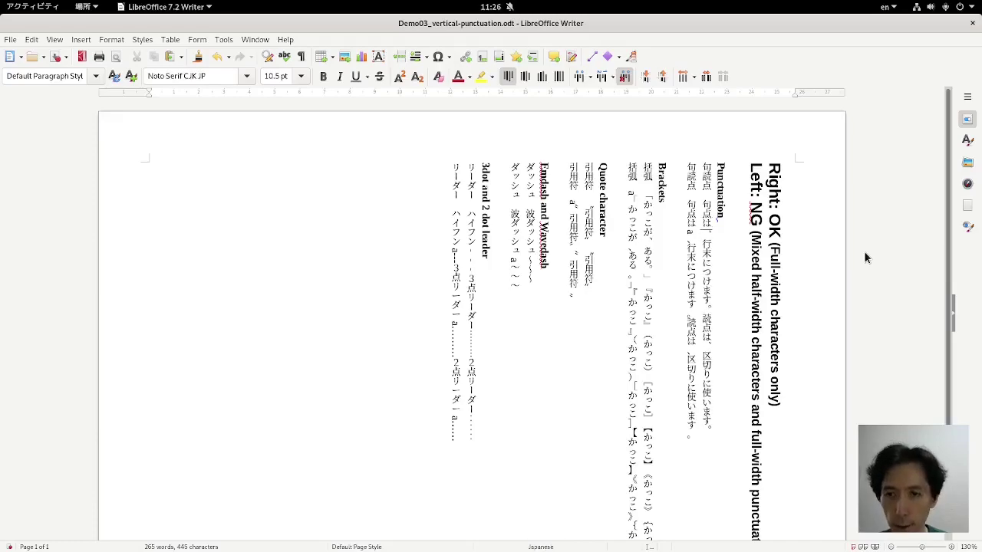
{"action": "type", "text": "123"}
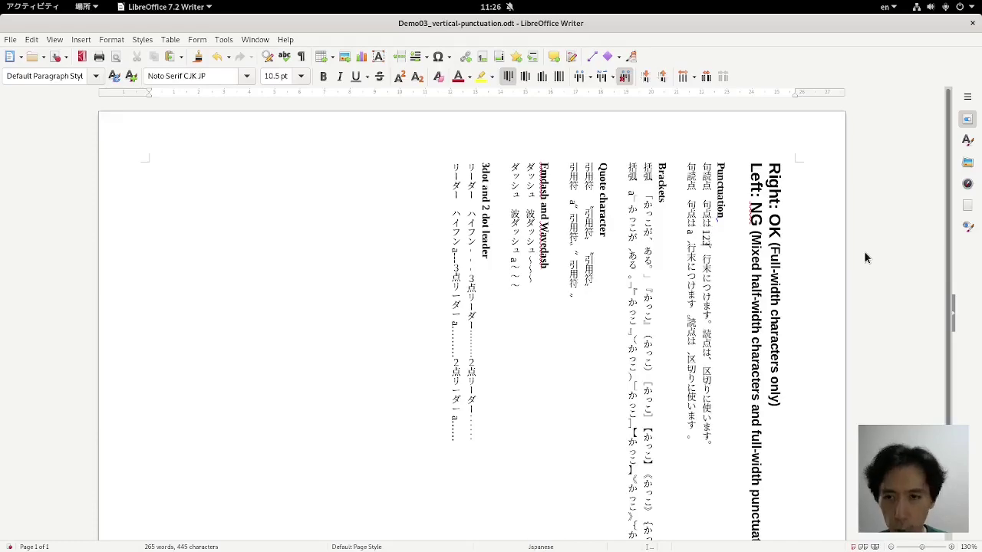
{"action": "key", "text": "ctrl+z"}
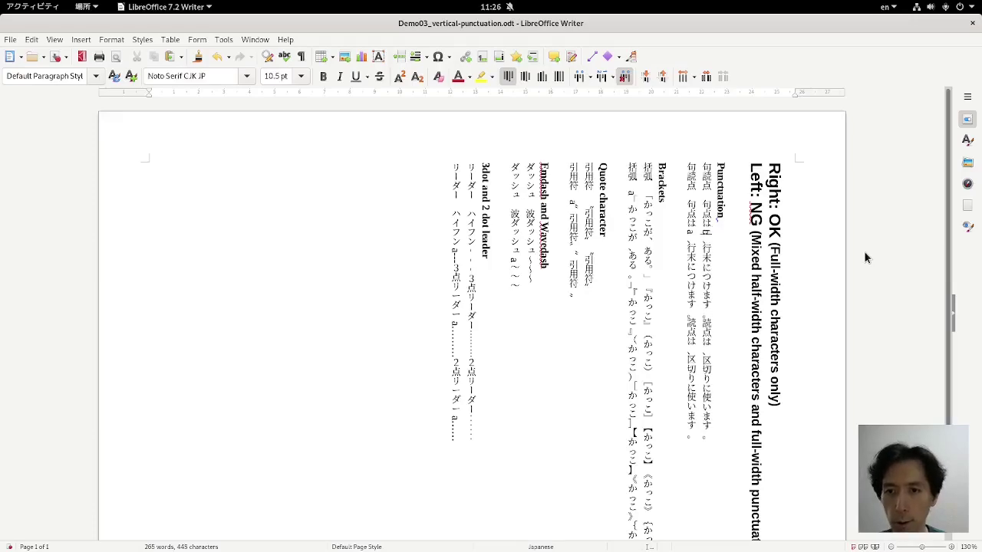
{"action": "type", "text": "bbb"}
{"action": "key", "text": "ctrl+z"}
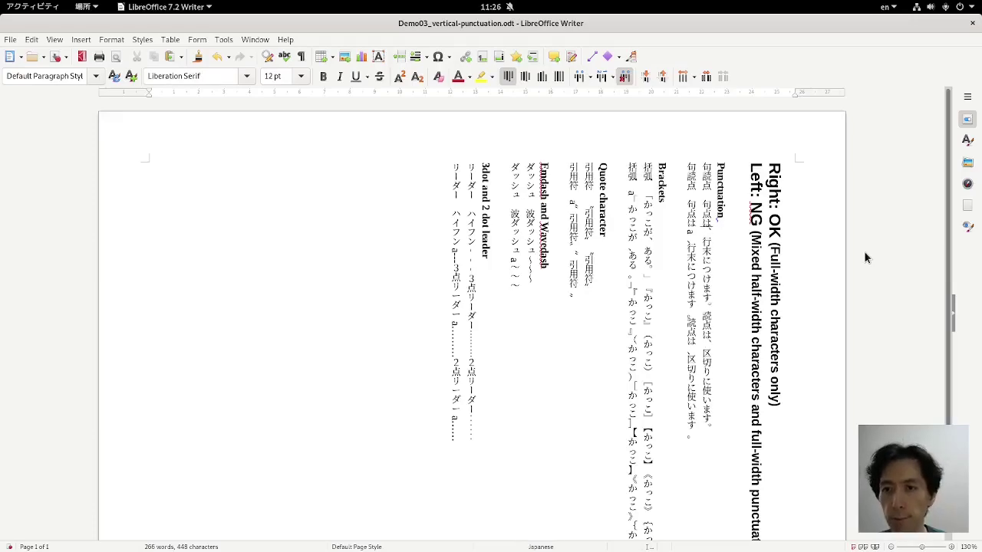
- Insert half-width "aaa" before the first bracket of the full-width Brackets line and "a" after 引用符 in the full-width Quote character line
{"action": "left_click", "coordinate": [649, 192]}
{"action": "type", "text": "aaa"}
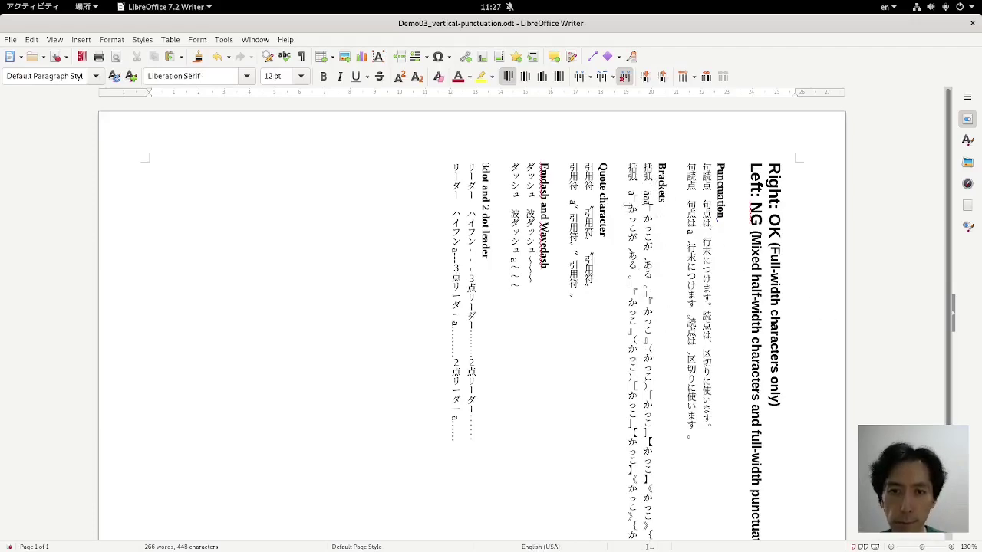
{"action": "left_click", "coordinate": [595, 195]}
{"action": "type", "text": "a"}
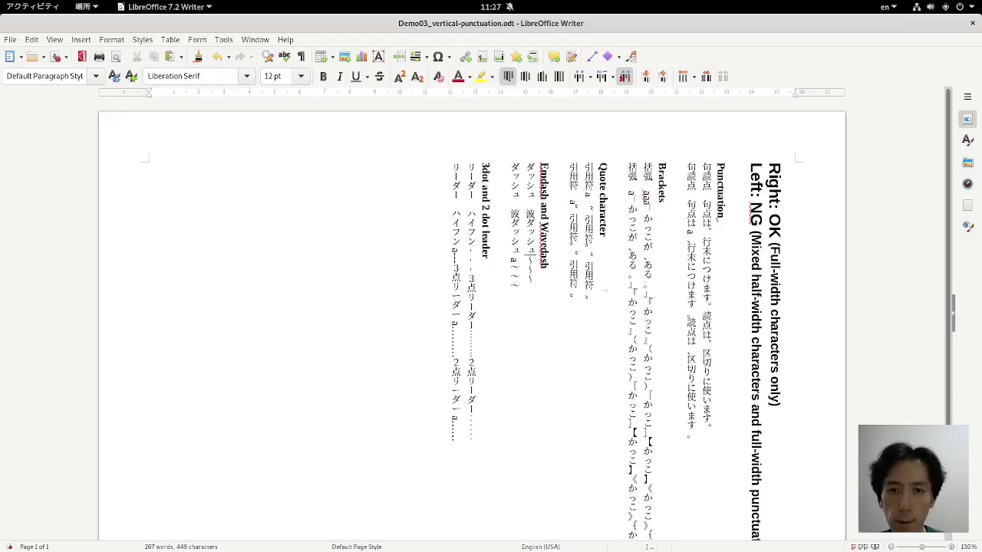
- Insert half-width "a" letters after 波ダッシュ in the full-width wave dash line and after ハイフン in the full-width leader line
{"action": "type", "text": "aa"}
{"action": "left_click", "coordinate": [471, 247]}
{"action": "type", "text": "a"}
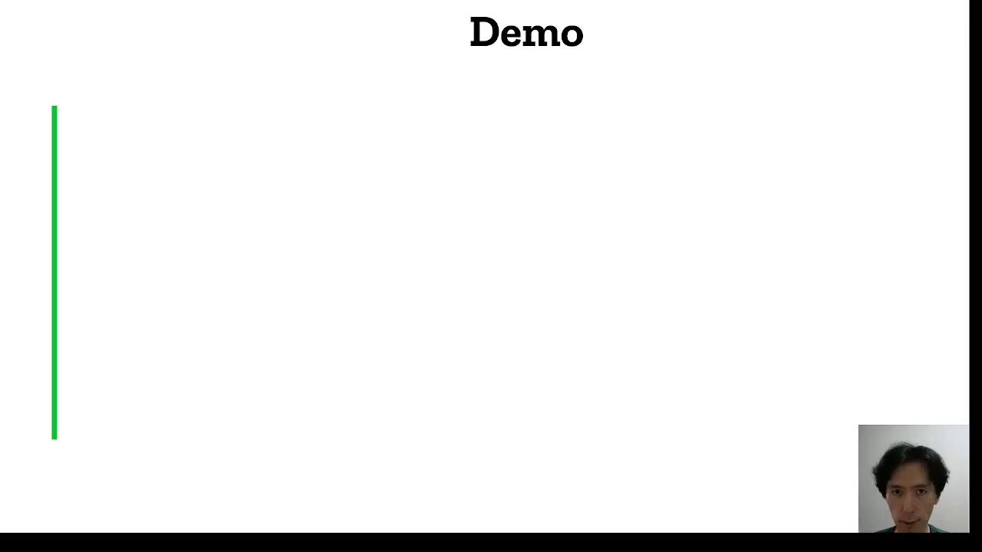
{"action": "key", "text": "Right"}
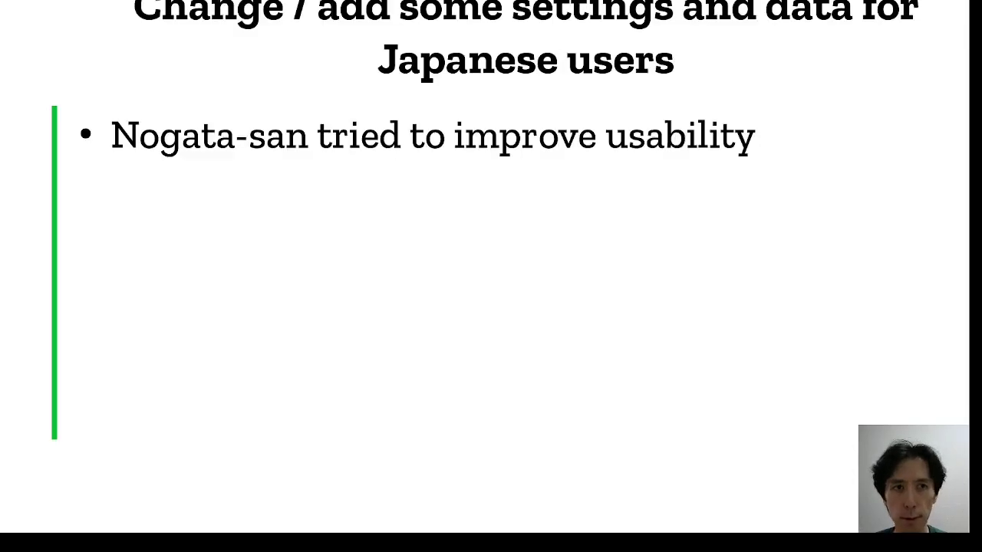